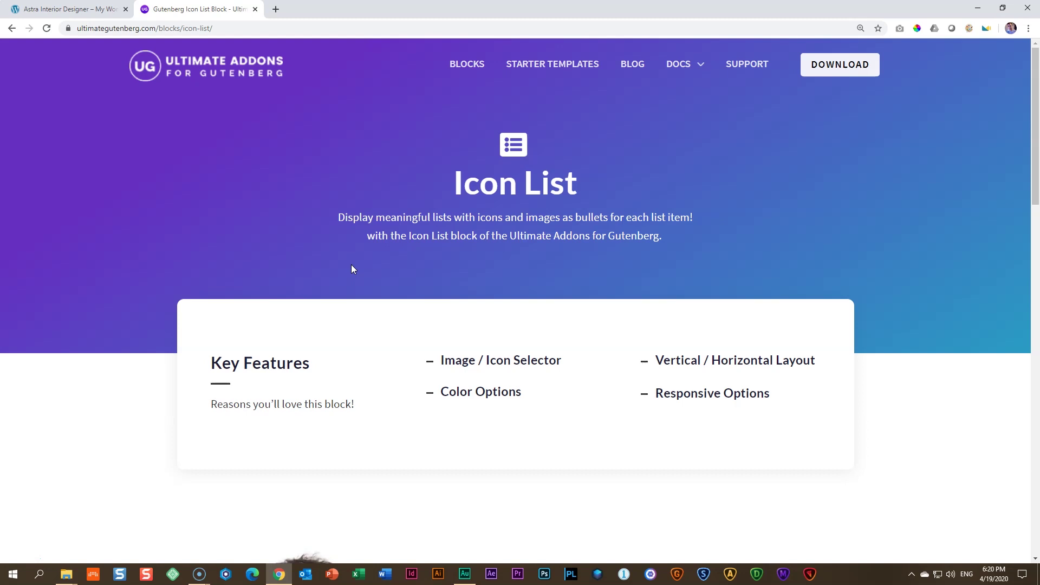
# Switch to the Astra interior designer site, open its Contact page and scroll to Message Me
pyautogui.scroll(-1, 359, 272)
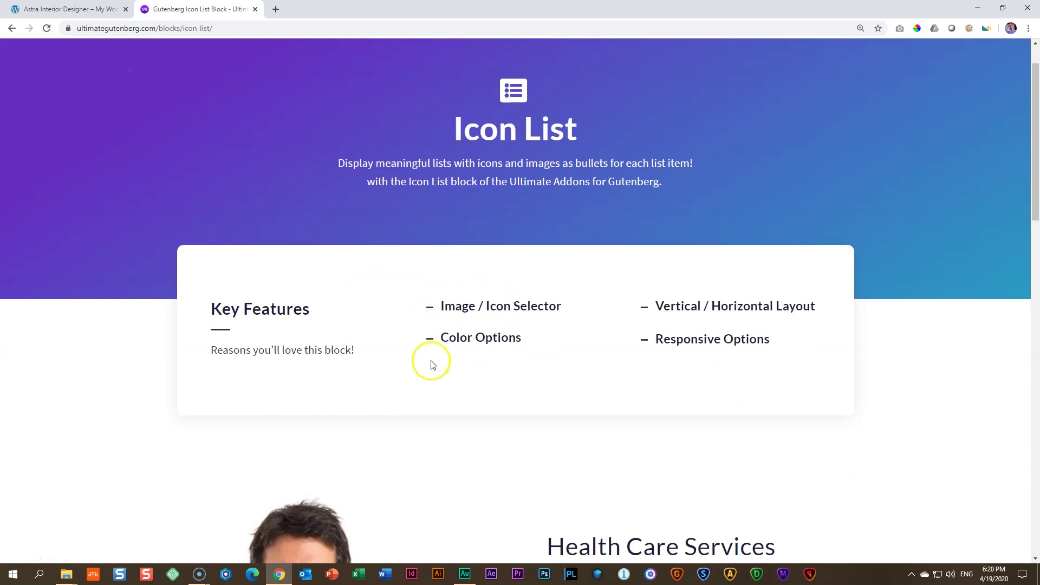
pyautogui.scroll(-6, 465, 340)
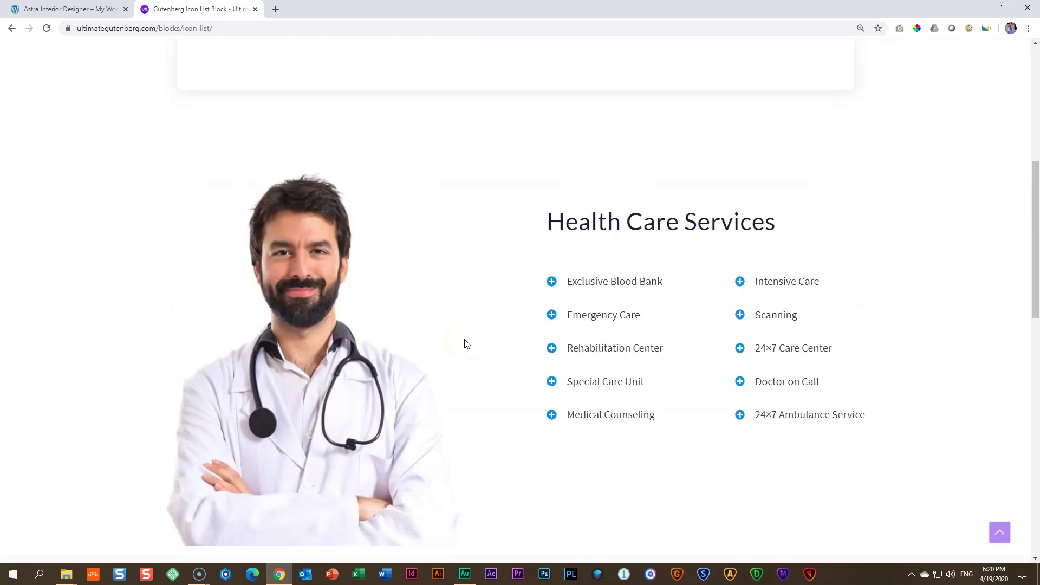
pyautogui.scroll(-1, 465, 344)
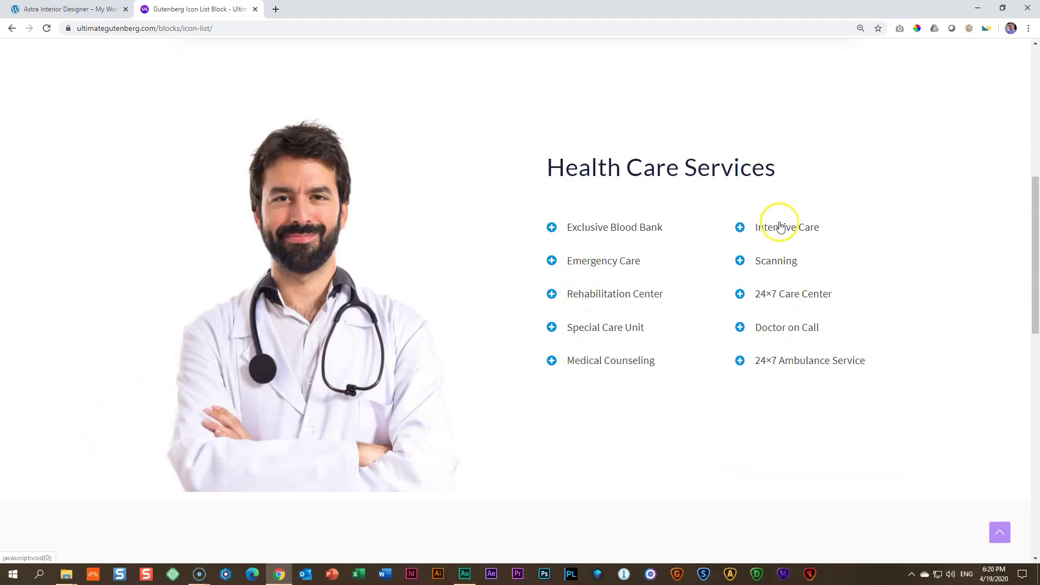
pyautogui.scroll(-8, 778, 230)
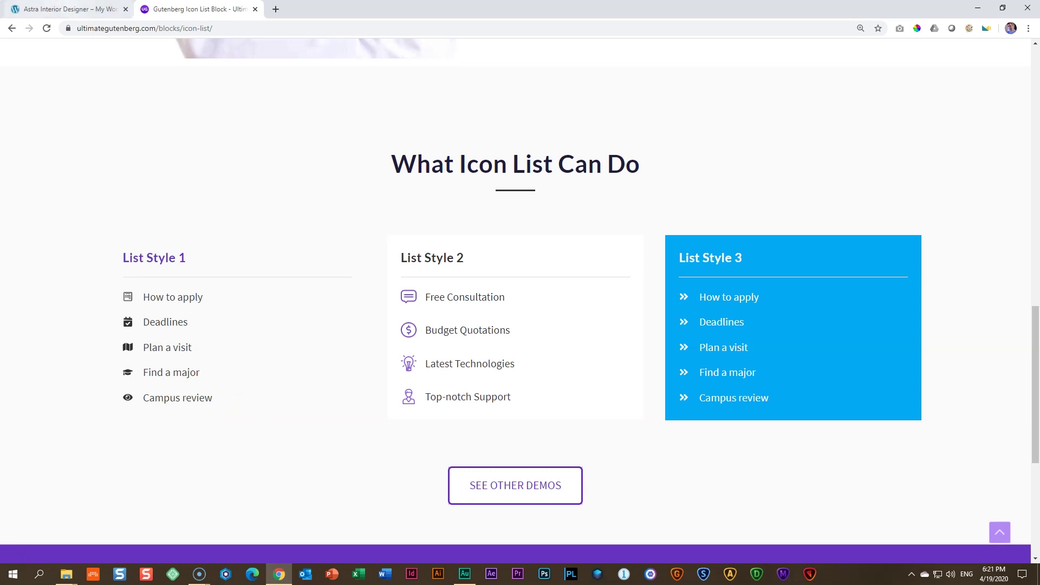
pyautogui.hotkey('ctrl', '1')
pyautogui.scroll(-9, 193, 210)
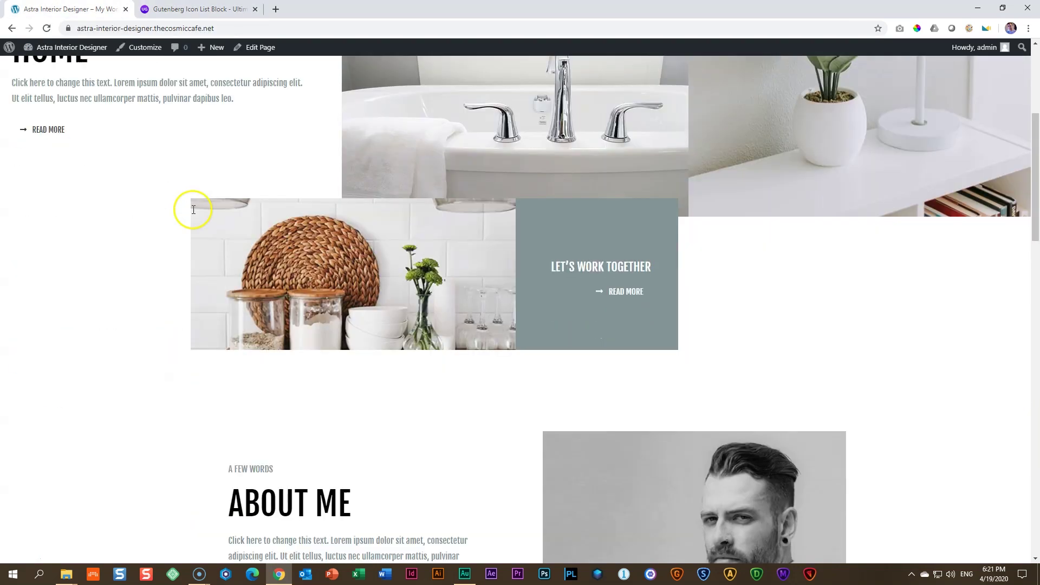
pyautogui.scroll(9, 199, 222)
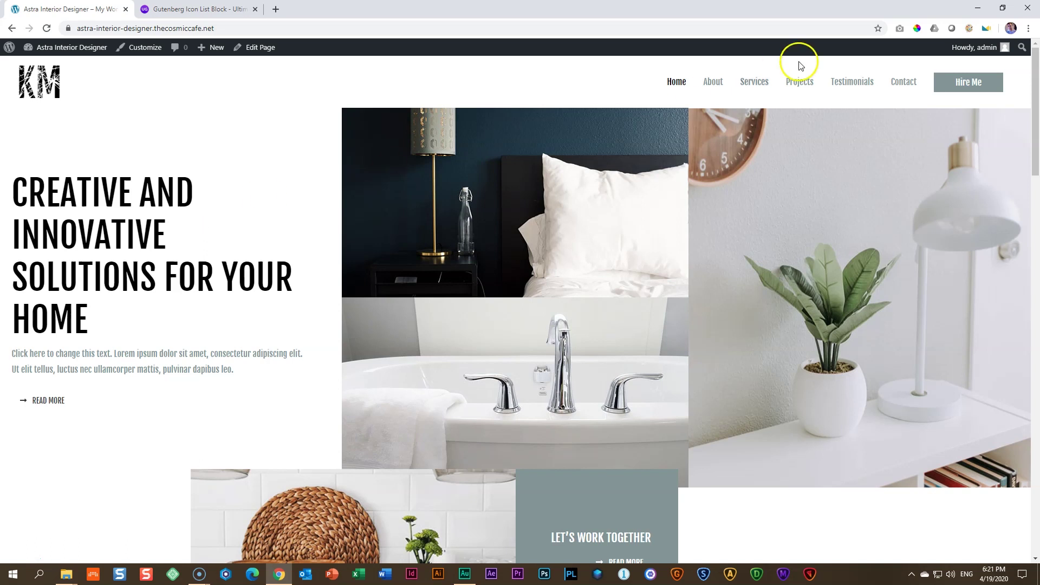
pyautogui.click(897, 90)
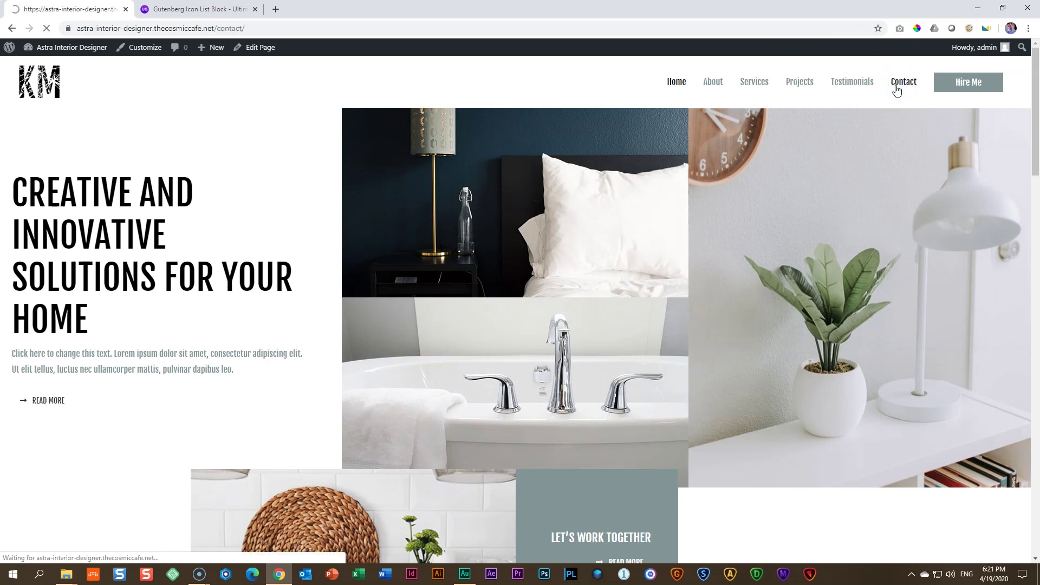
pyautogui.scroll(-3, 309, 320)
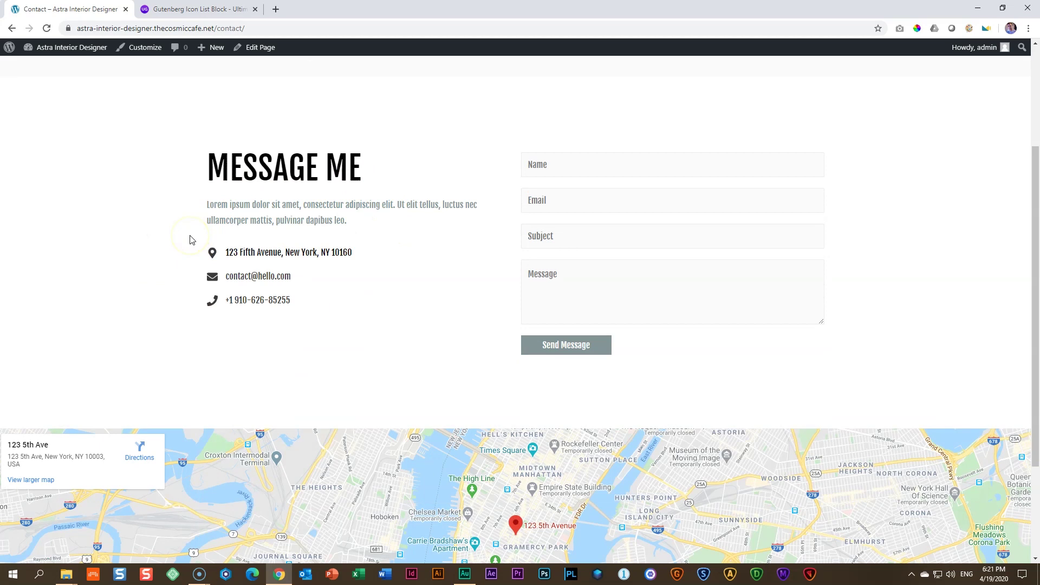
# Open the Contact page in the block editor and dismiss the browser backup notice
pyautogui.click(251, 56)
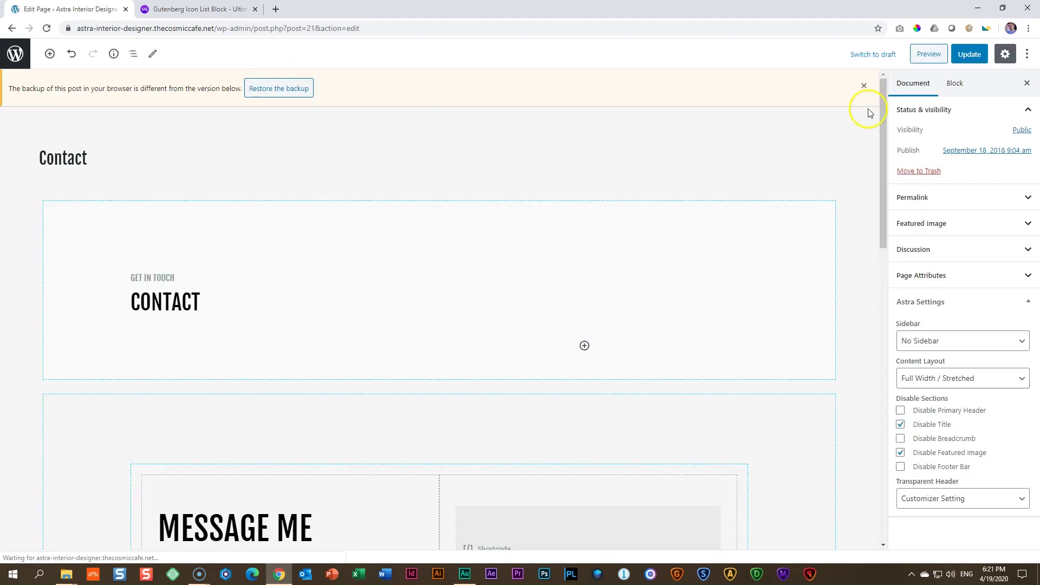
pyautogui.click(877, 90)
pyautogui.scroll(-5, 343, 225)
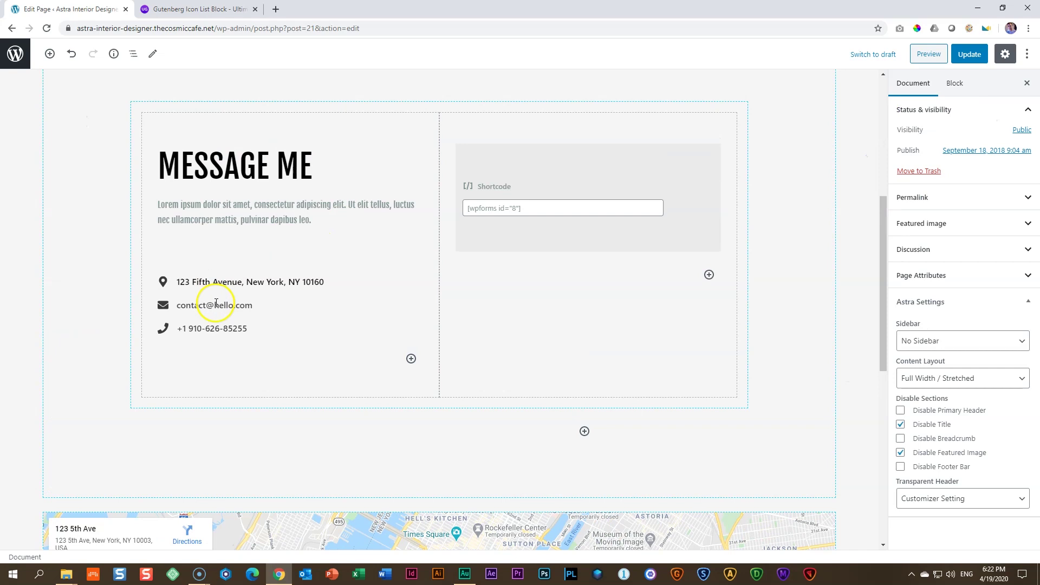
# Select the contact details Icon List block with the address, email and phone items
pyautogui.click(216, 304)
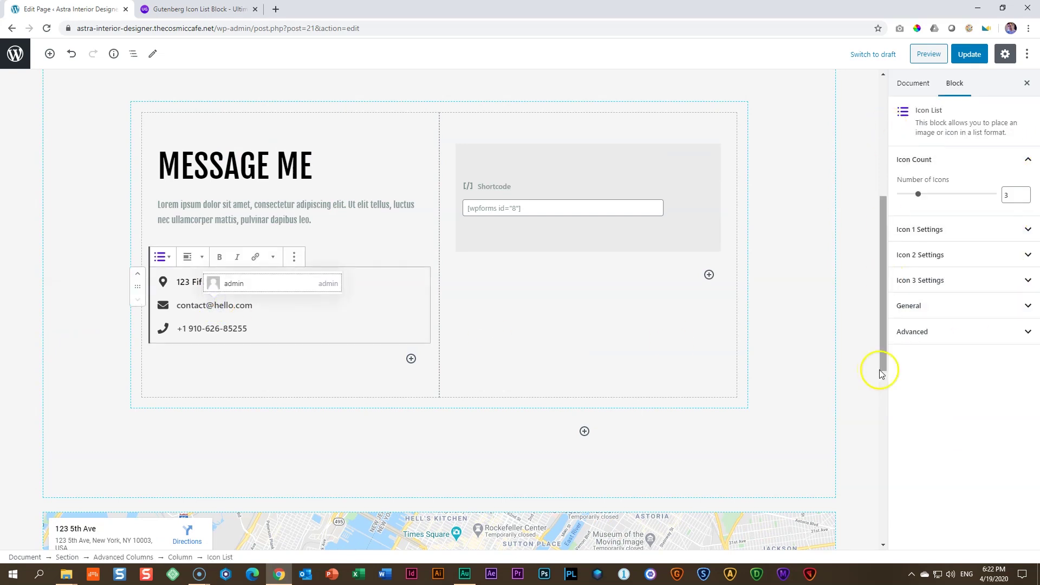
pyautogui.click(179, 280)
pyautogui.click(214, 305)
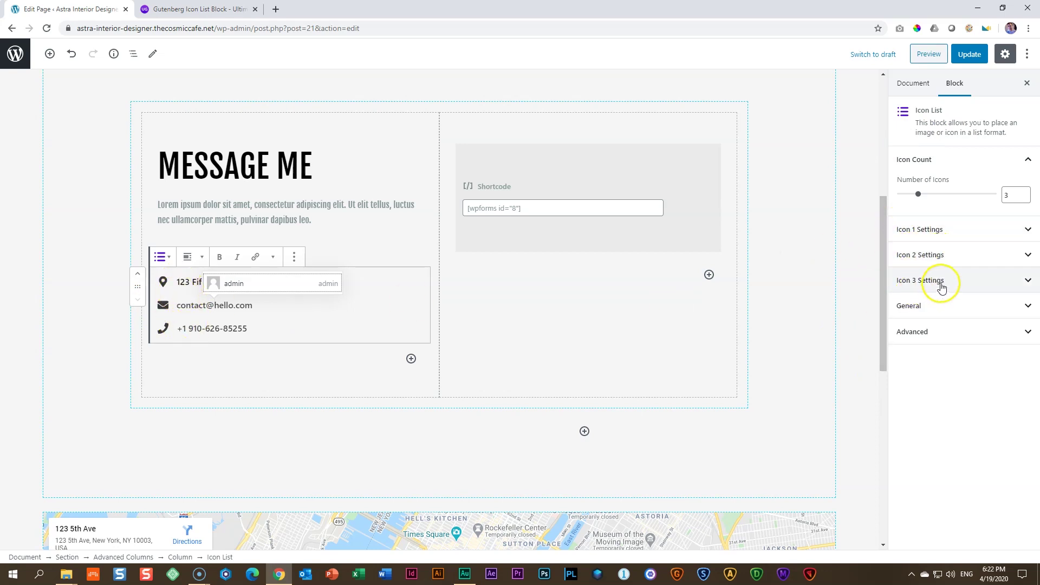
pyautogui.click(97, 309)
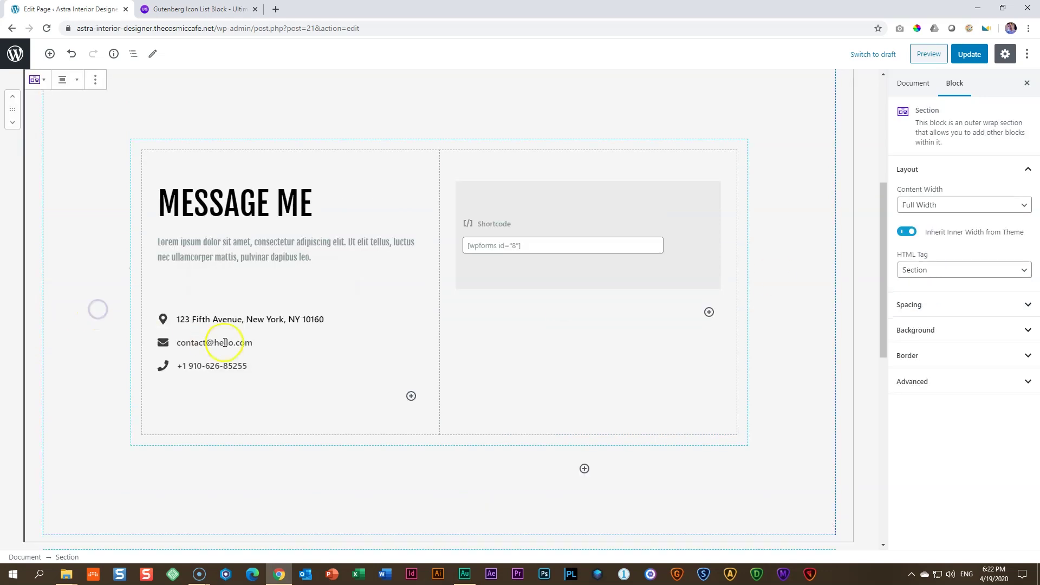
pyautogui.click(311, 319)
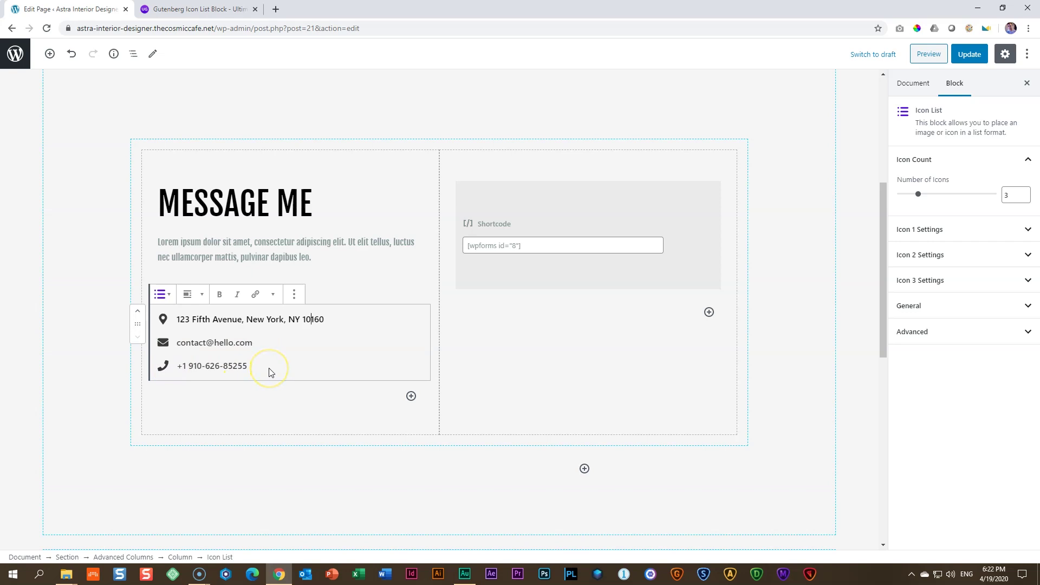
# Insert an Ultimate Addons Icon List block below the contact list by searching 'icon'
pyautogui.click(411, 396)
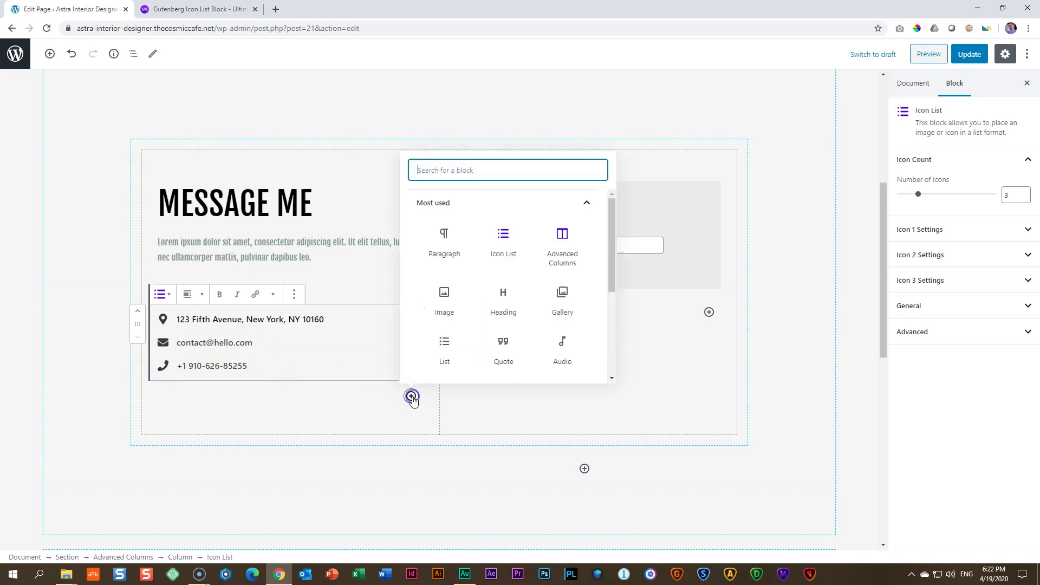
pyautogui.click(458, 209)
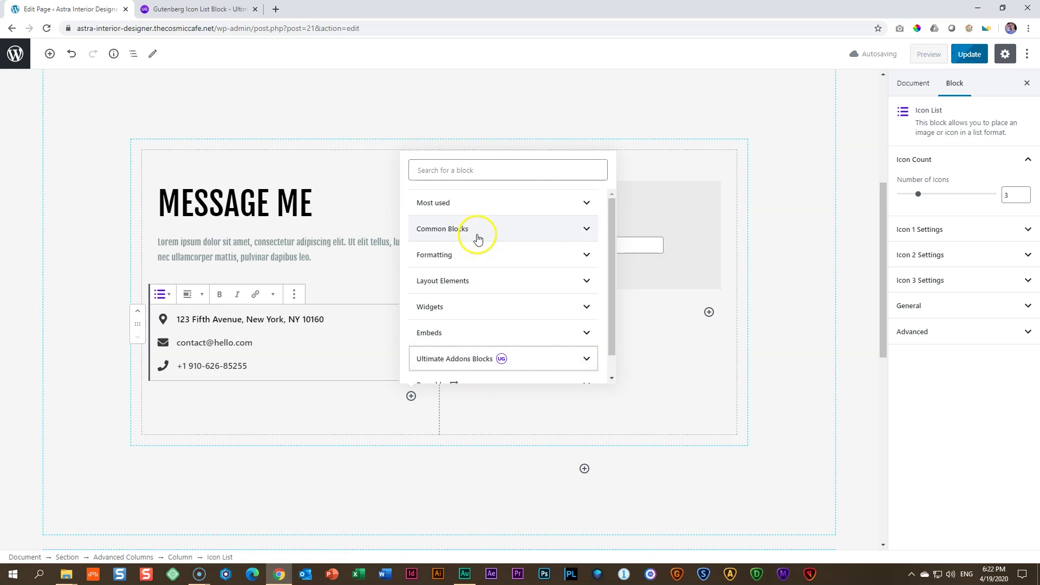
pyautogui.click(463, 359)
pyautogui.scroll(-4, 468, 353)
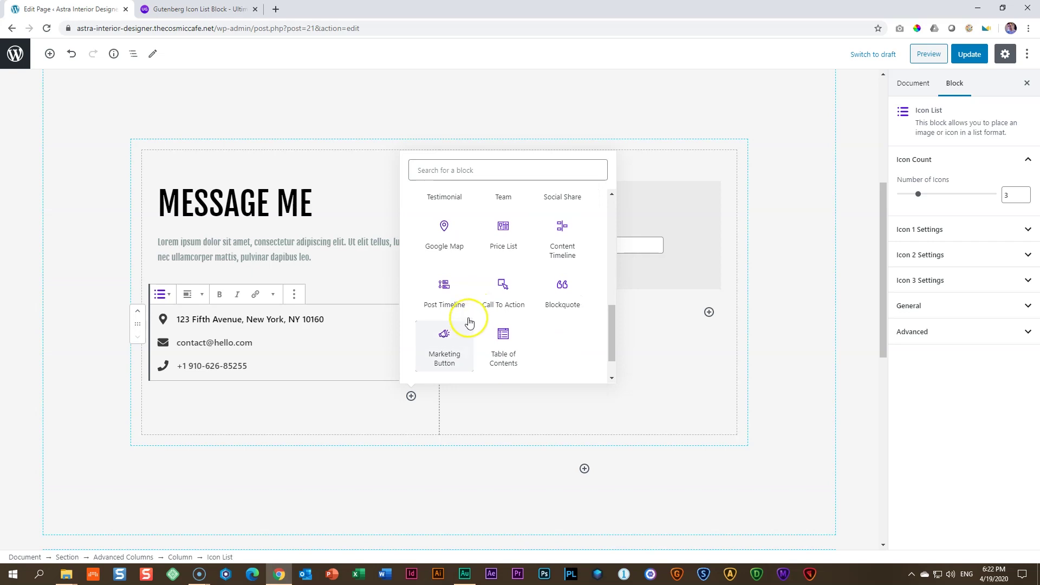
pyautogui.scroll(3, 469, 323)
pyautogui.scroll(3, 469, 323)
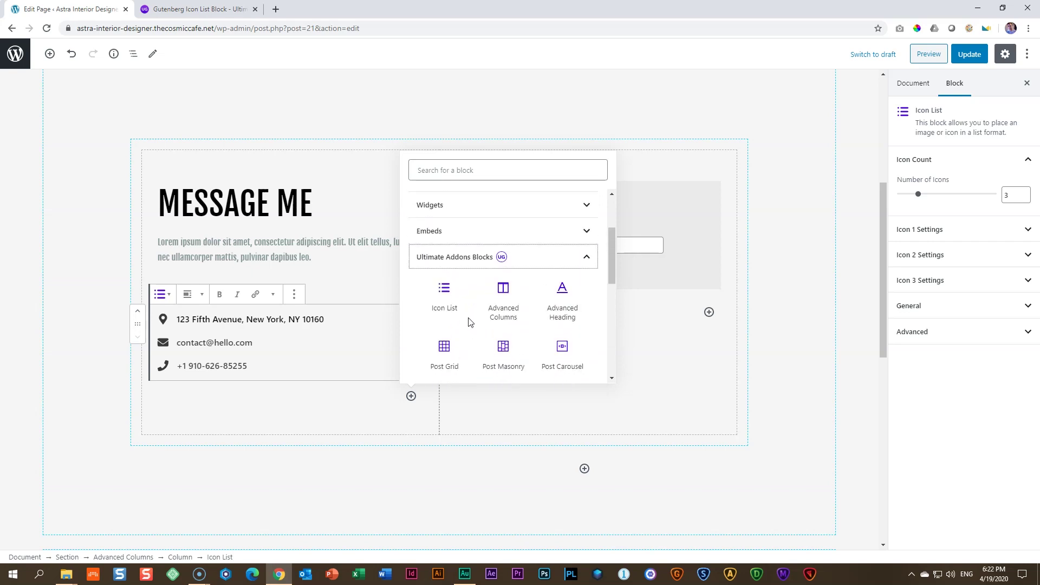
pyautogui.click(467, 166)
pyautogui.write('ico')
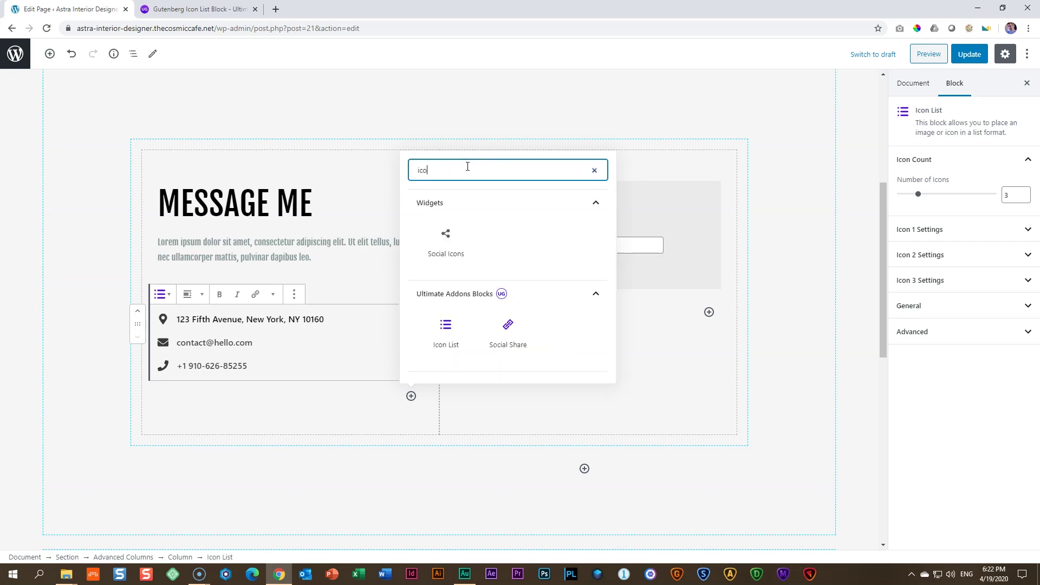
pyautogui.write('n')
pyautogui.click(446, 328)
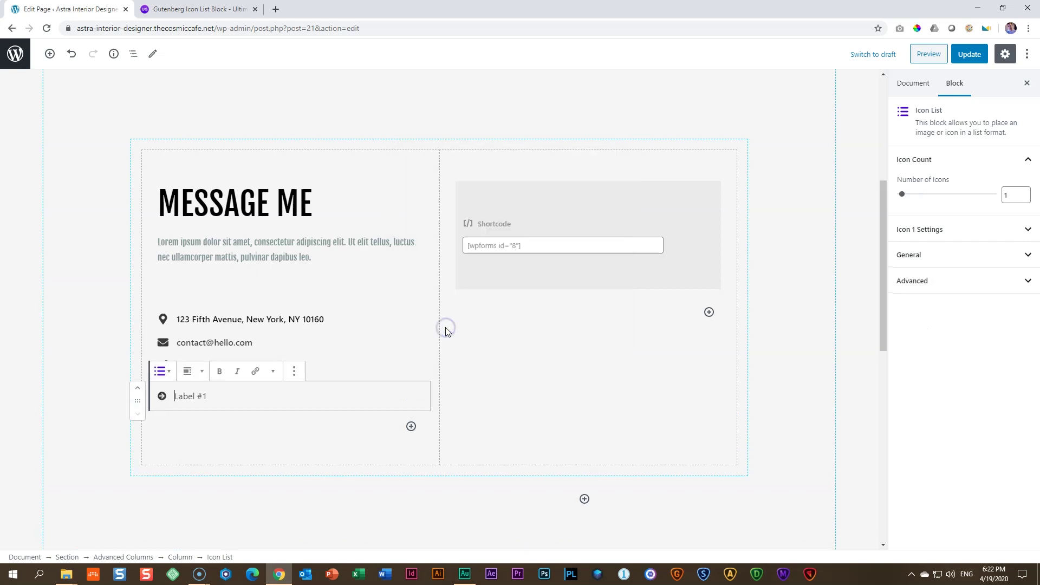
# Set the new list to a single item and relabel it 'Something Sweet'
pyautogui.click(198, 396)
pyautogui.moveTo(902, 197)
pyautogui.mouseDown()
pyautogui.moveTo(965, 194)
pyautogui.moveTo(904, 200)
pyautogui.mouseUp()
pyautogui.write('Something Sweet')
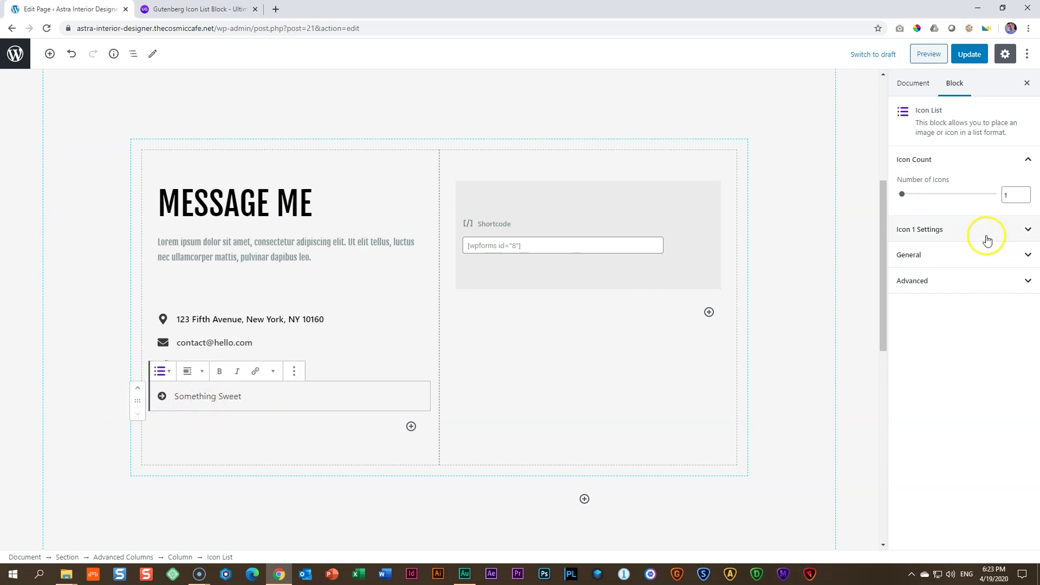
# Swap Something Sweet's default icon for the asterisk icon from page 4 of the picker
pyautogui.click(927, 236)
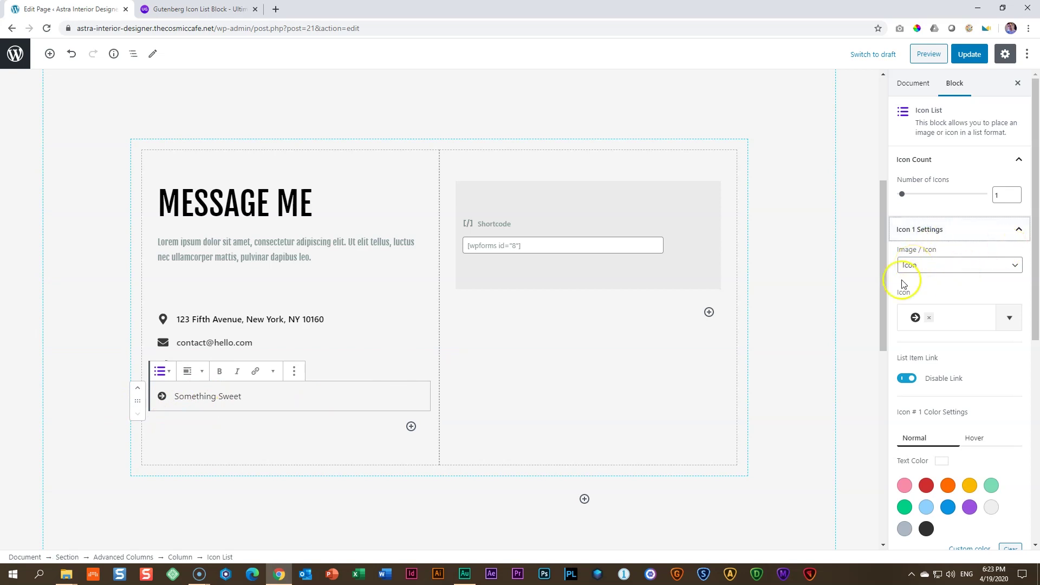
pyautogui.click(929, 321)
pyautogui.click(1008, 320)
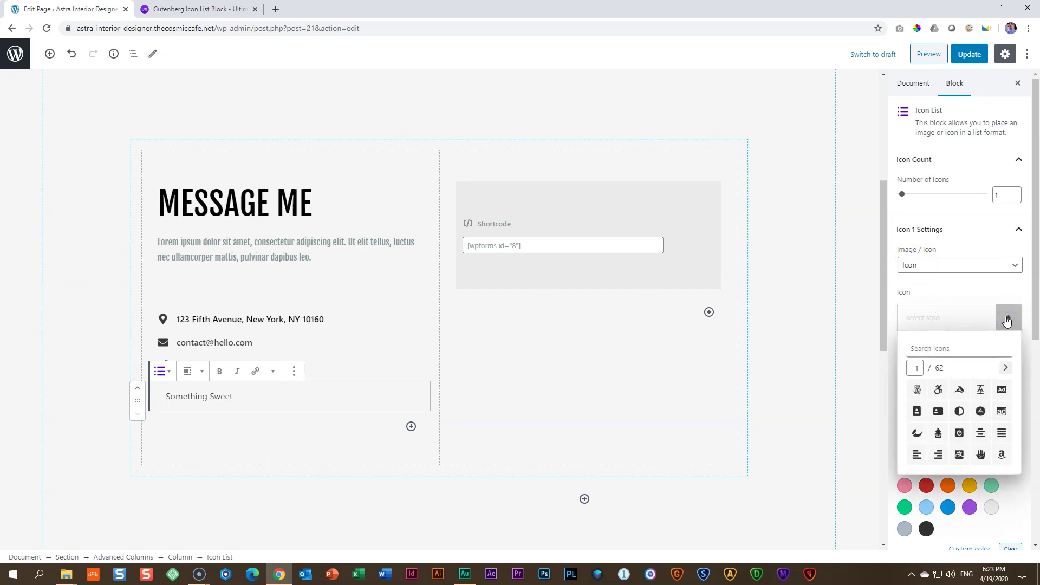
pyautogui.click(1005, 368)
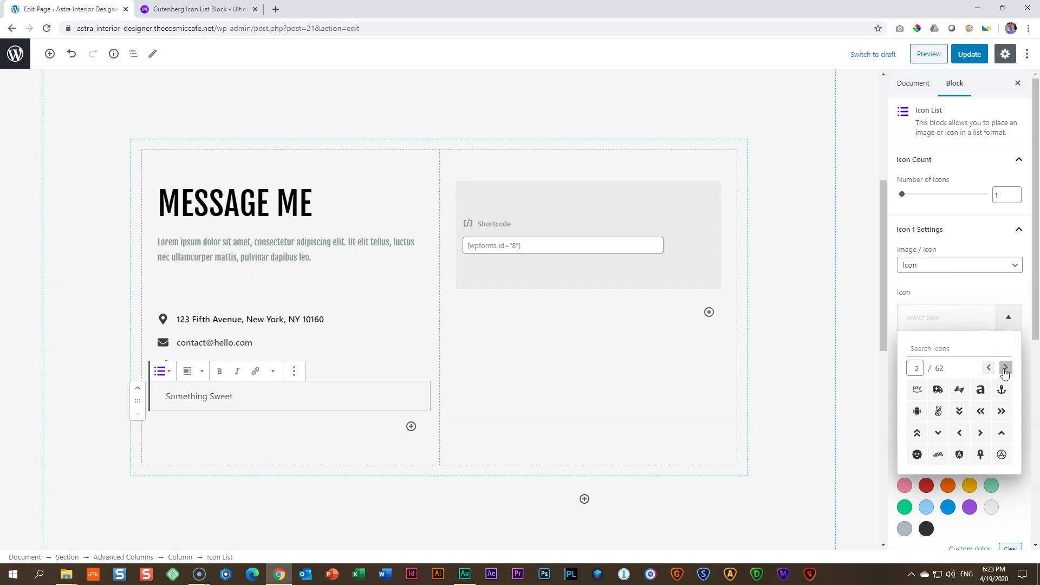
pyautogui.click(1005, 369)
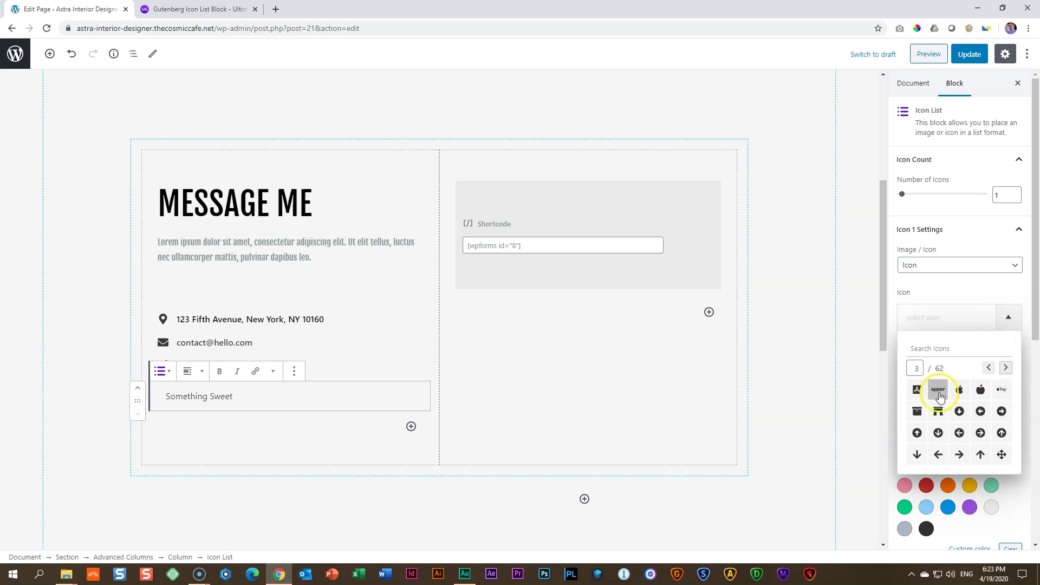
pyautogui.click(938, 391)
pyautogui.click(1010, 368)
pyautogui.click(980, 432)
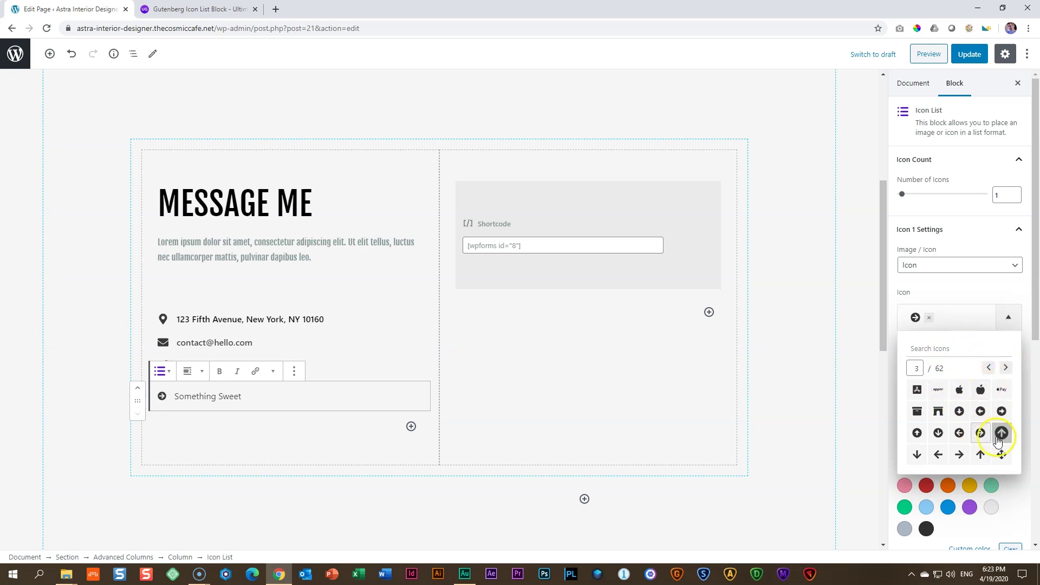
pyautogui.click(1004, 369)
pyautogui.click(1005, 369)
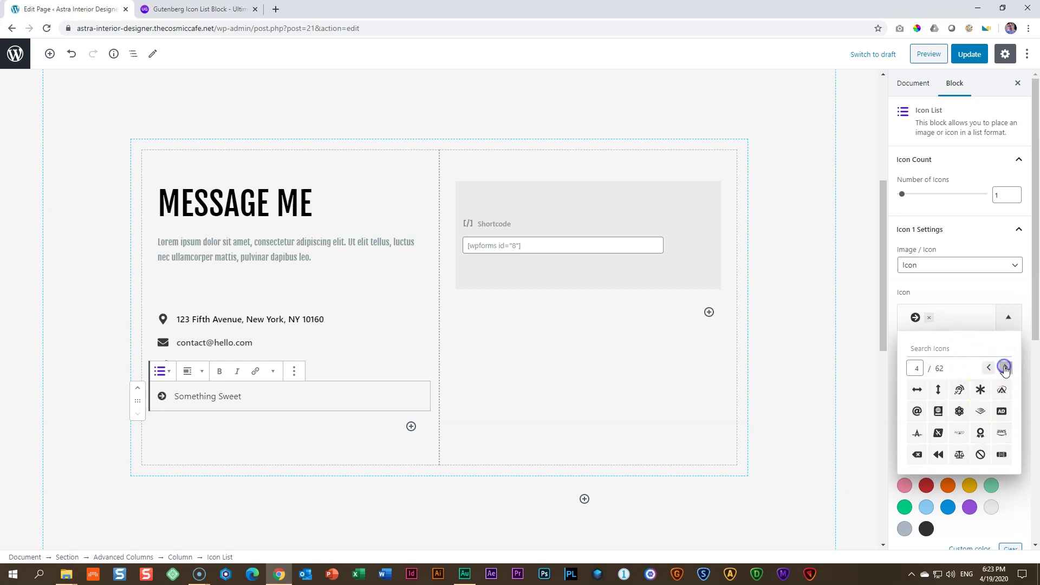
pyautogui.click(980, 389)
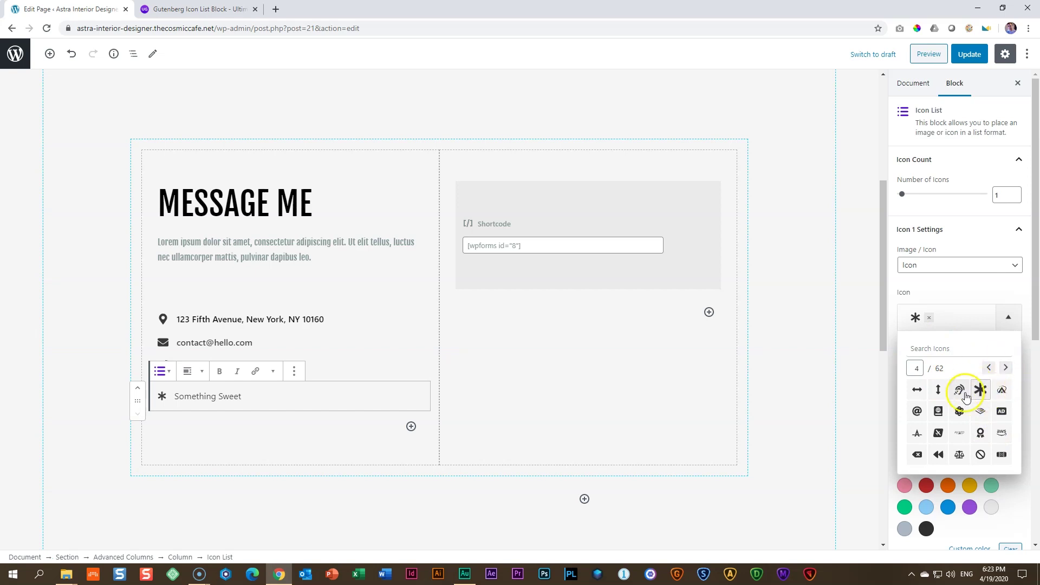
pyautogui.click(1010, 291)
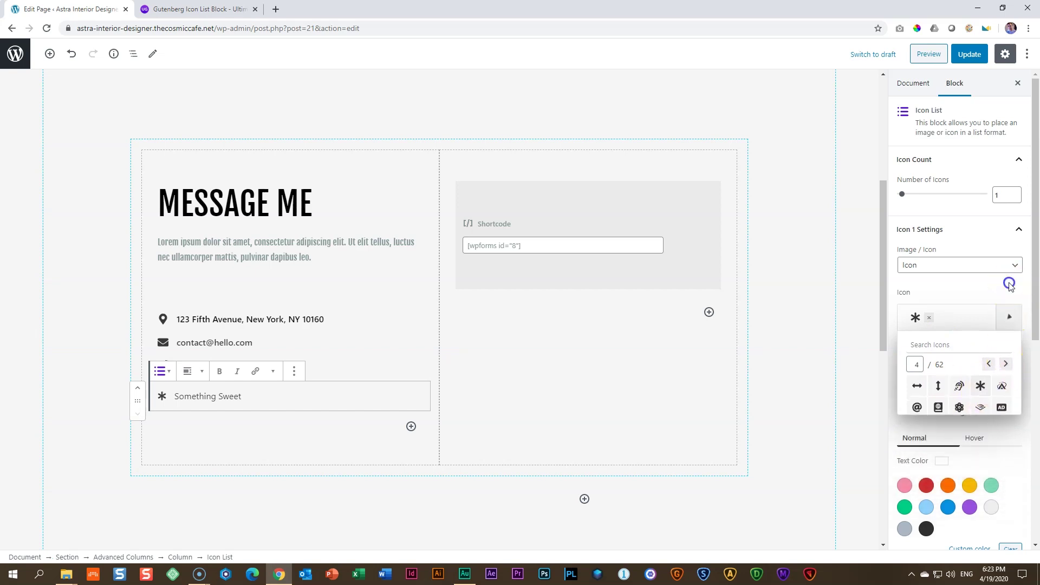
pyautogui.scroll(-2, 993, 340)
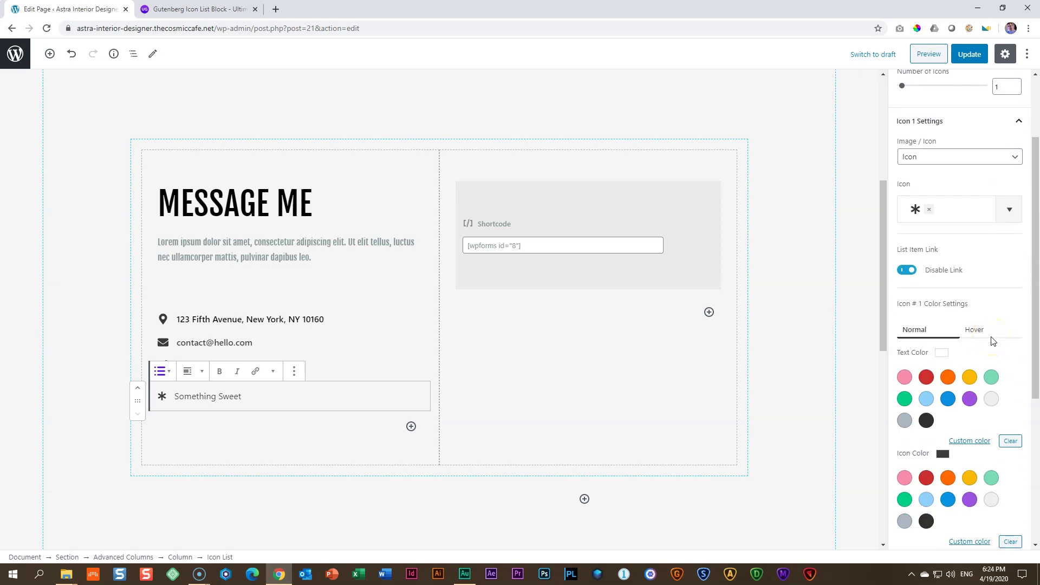
pyautogui.click(909, 271)
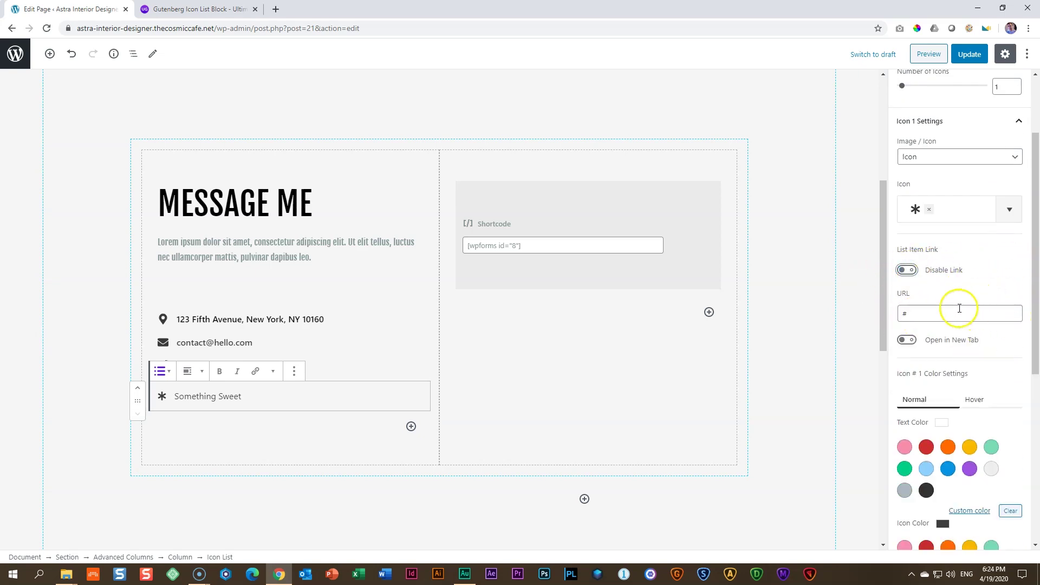
pyautogui.click(908, 271)
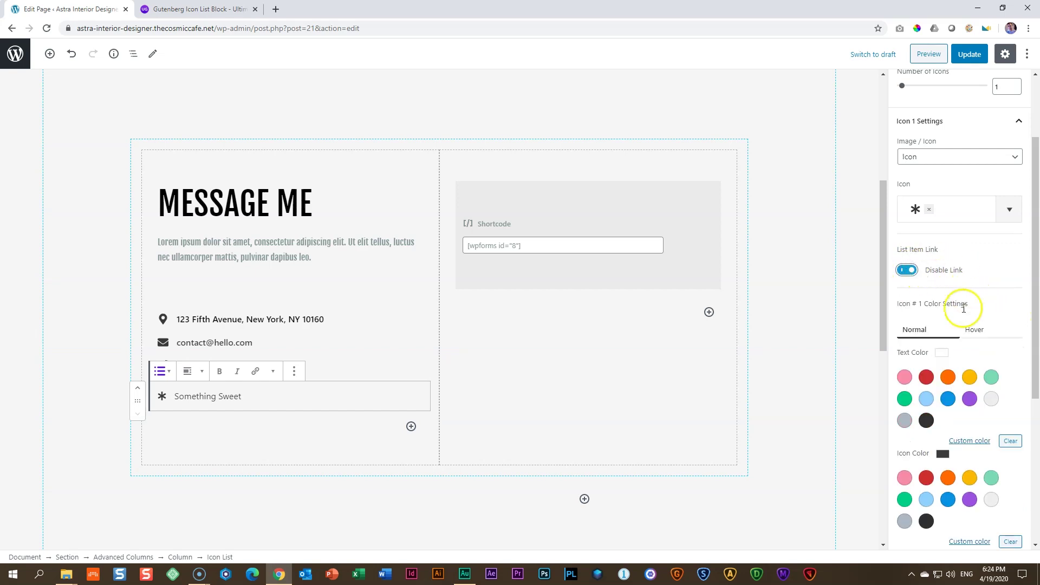
# Choose the orange Text Color and blue Icon Color swatches for Something Sweet
pyautogui.scroll(-1, 1015, 350)
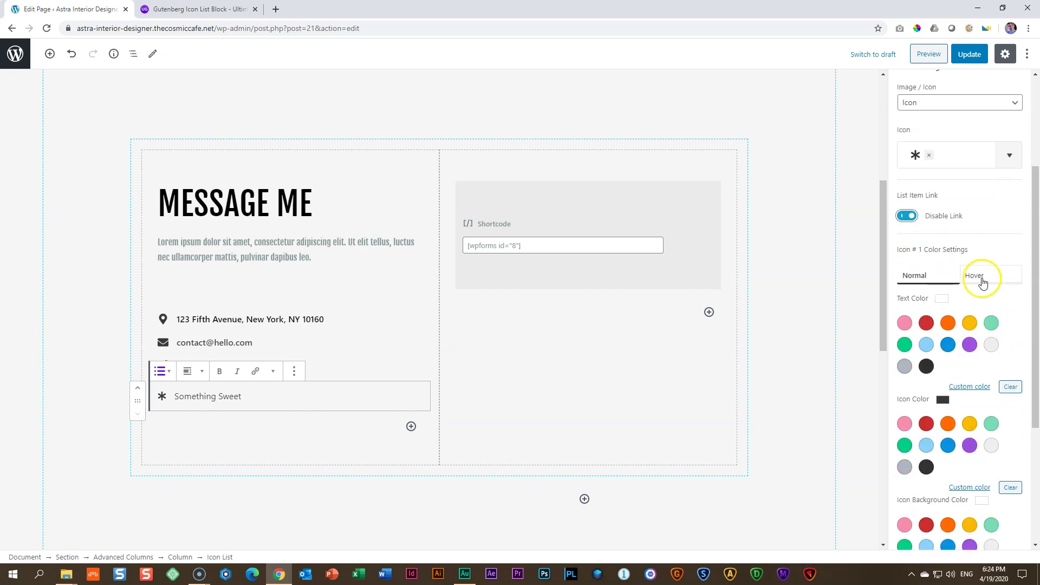
pyautogui.scroll(-2, 980, 281)
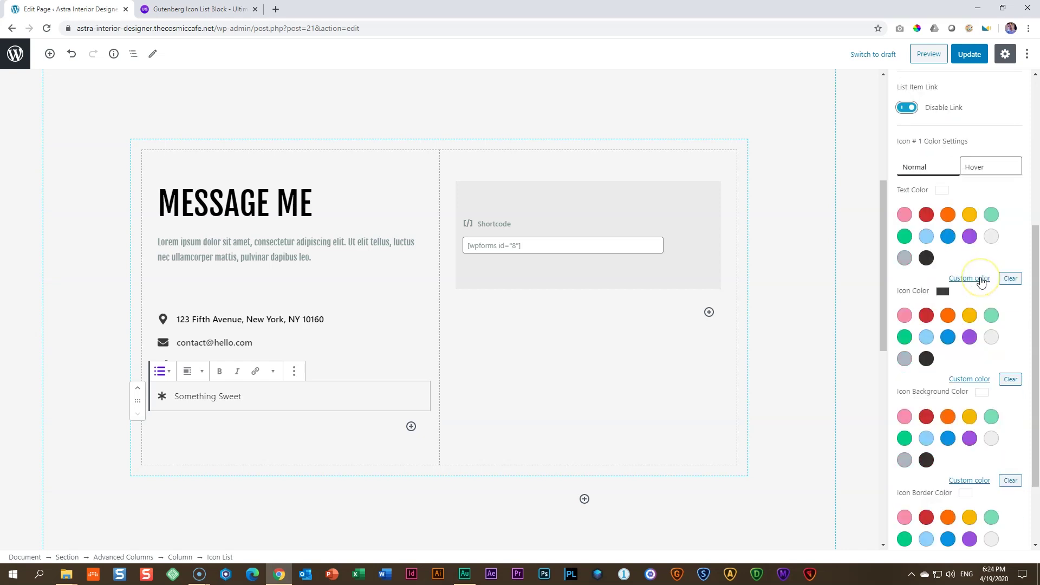
pyautogui.click(947, 219)
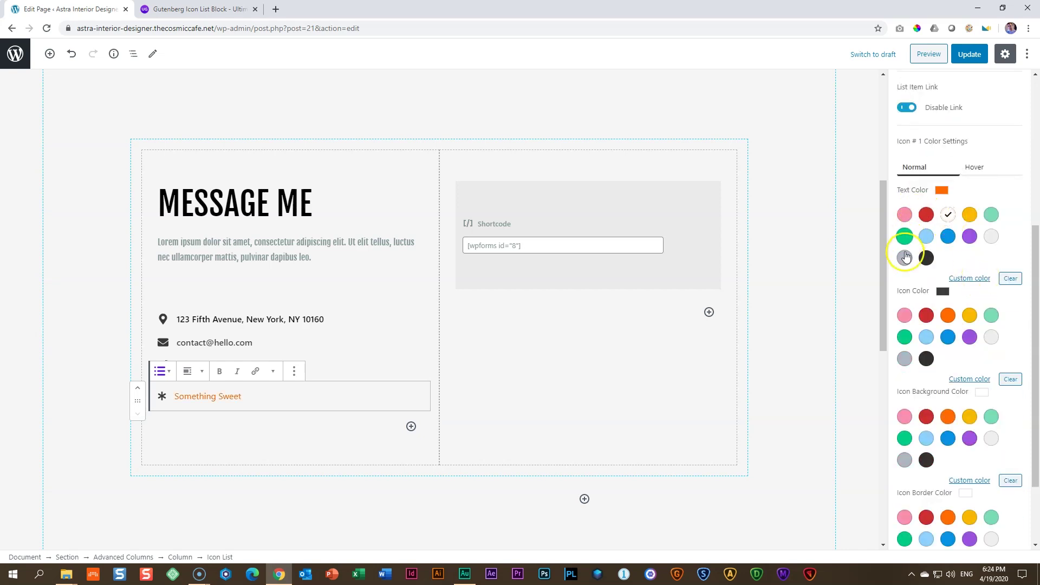
pyautogui.click(947, 341)
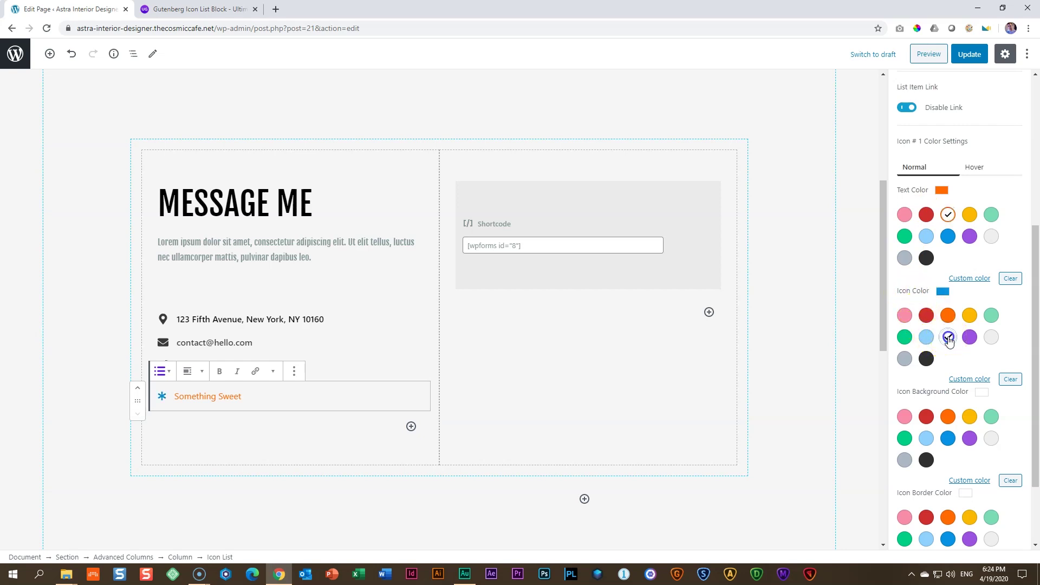
pyautogui.scroll(-2, 949, 340)
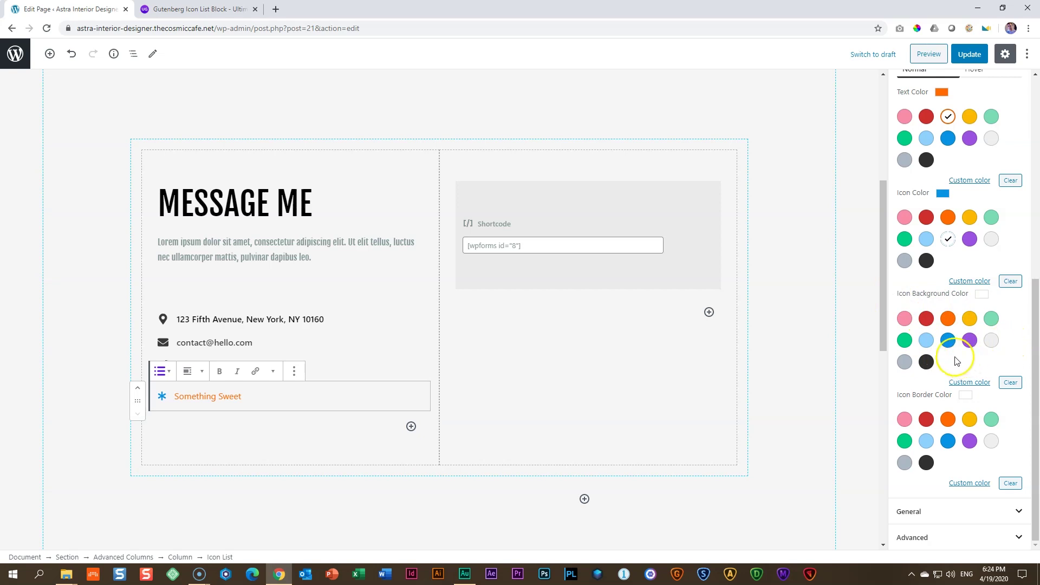
pyautogui.scroll(3, 968, 411)
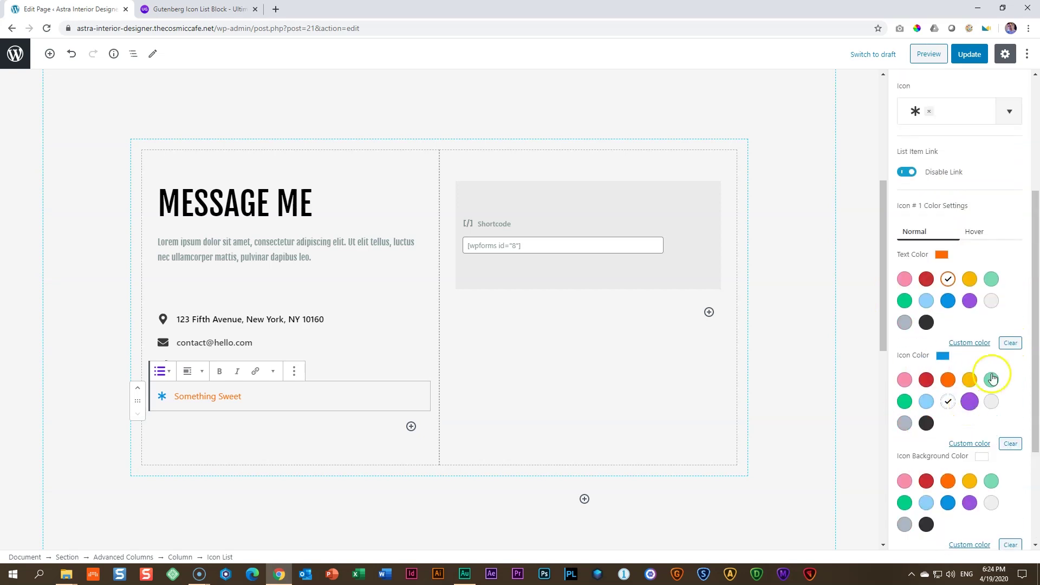
pyautogui.scroll(-3, 988, 371)
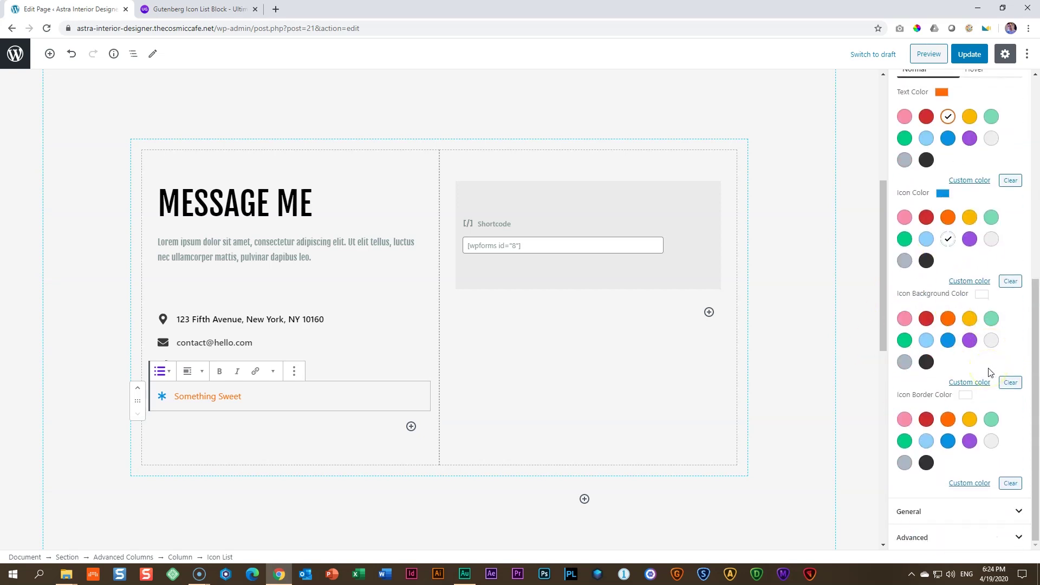
pyautogui.scroll(4, 988, 372)
pyautogui.scroll(3, 967, 254)
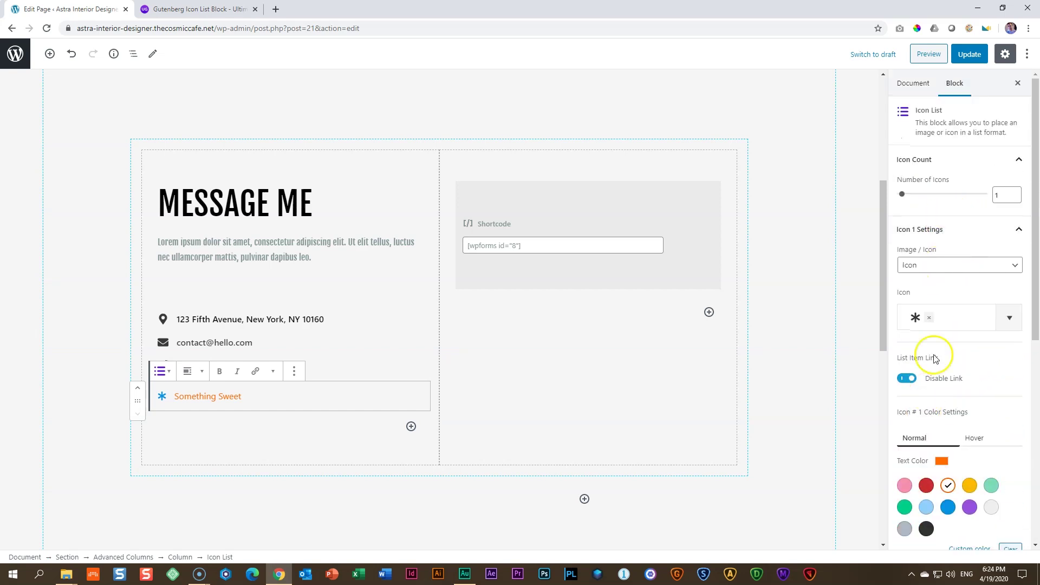
# Increase the new icon list to two items
pyautogui.click(929, 230)
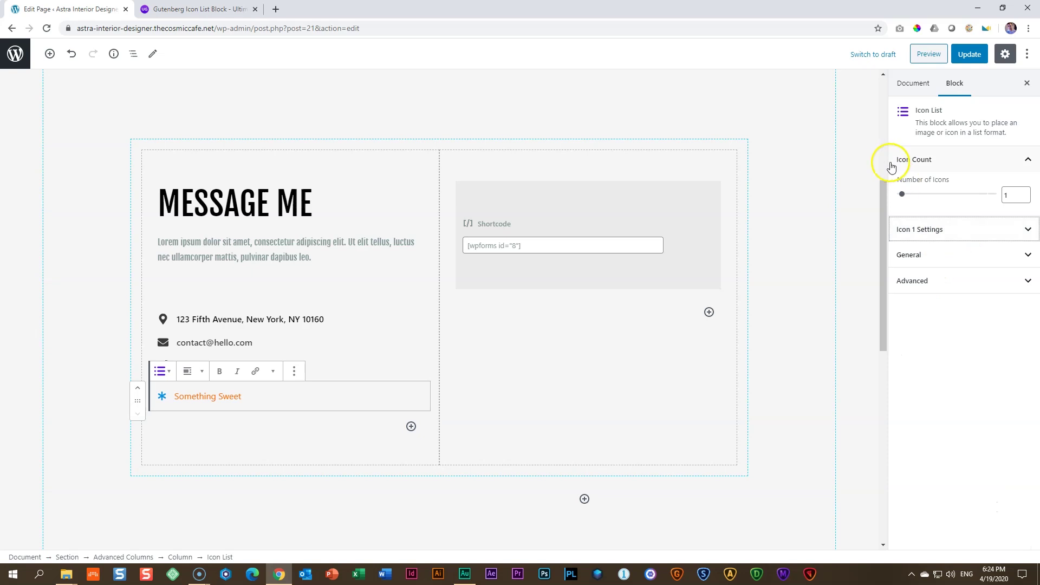
pyautogui.click(903, 196)
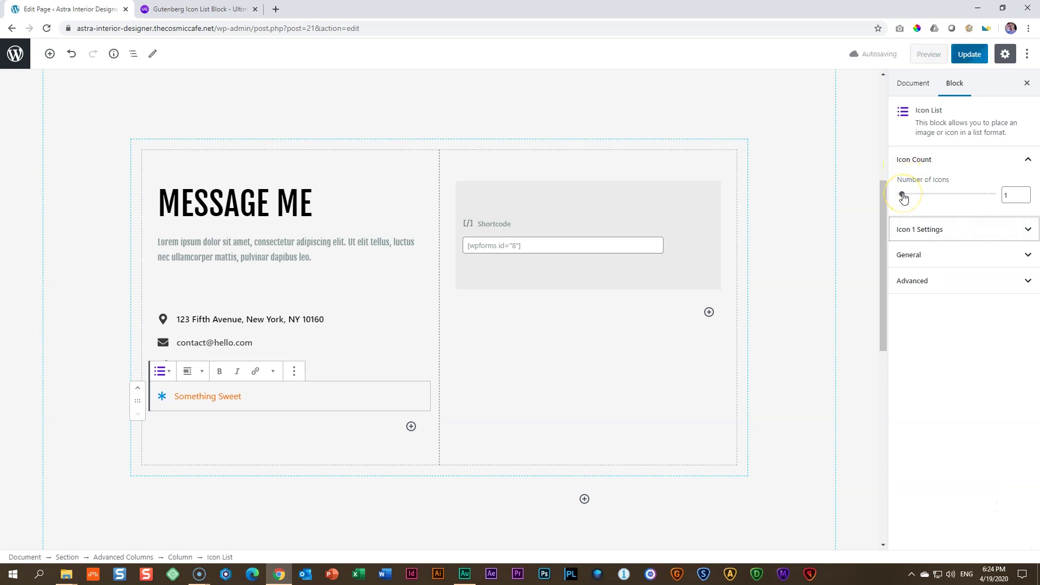
pyautogui.click(903, 197)
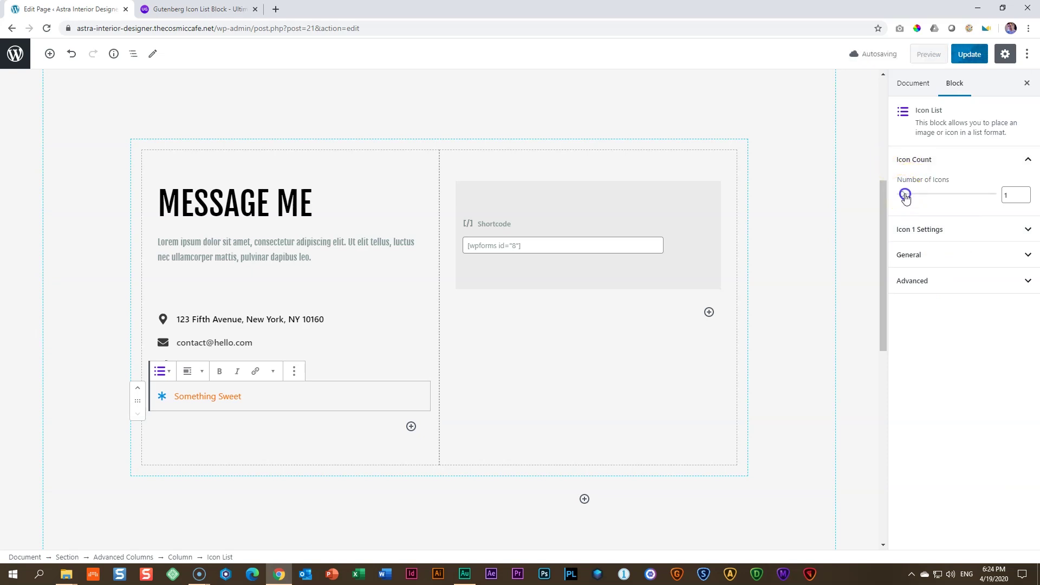
pyautogui.moveTo(906, 196); pyautogui.dragTo(910, 195)
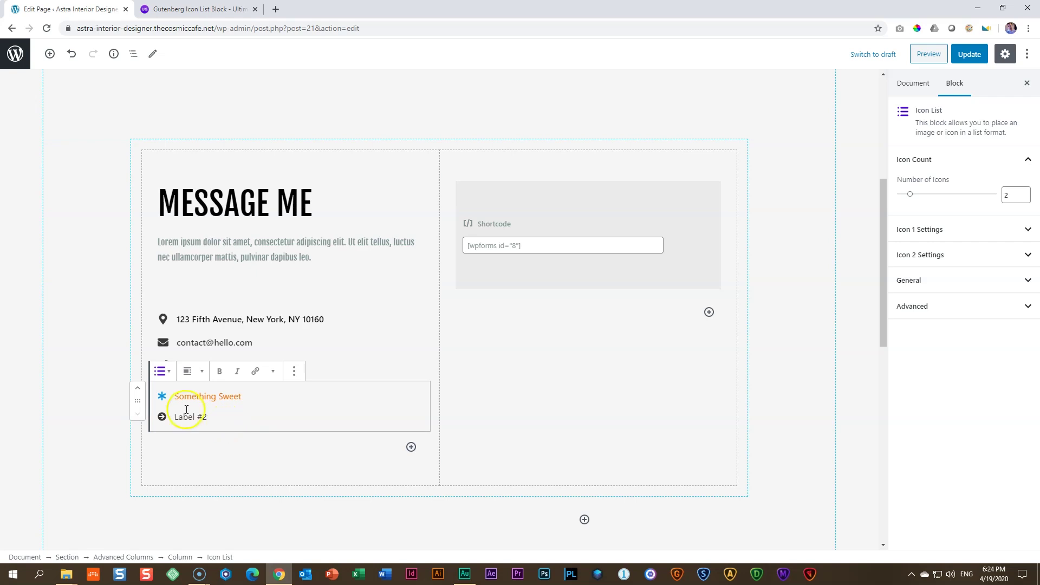
# Replace the second item's 'Label #2' text with 'Extra Work'
pyautogui.click(228, 337)
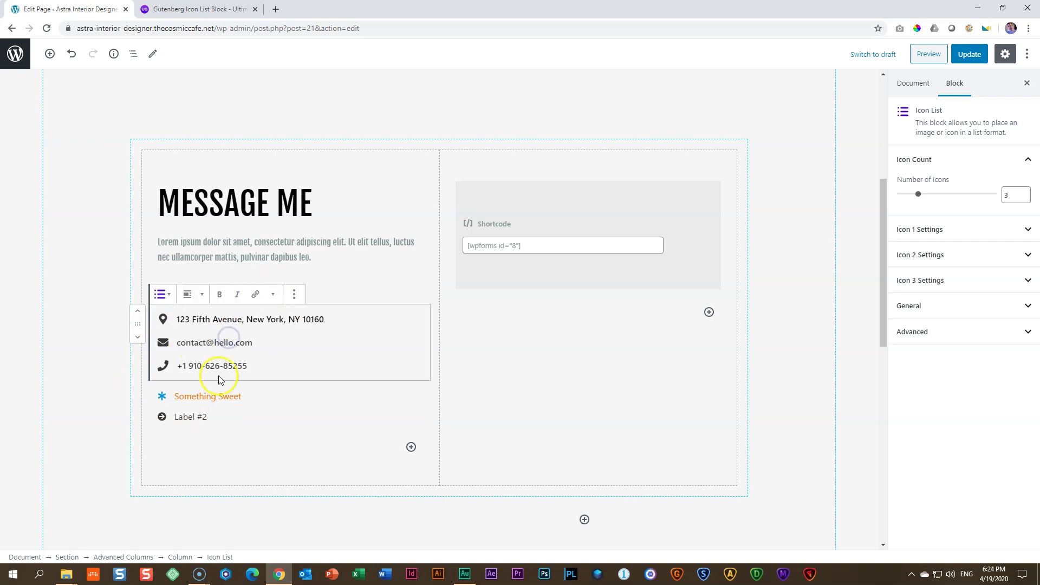
pyautogui.click(194, 416)
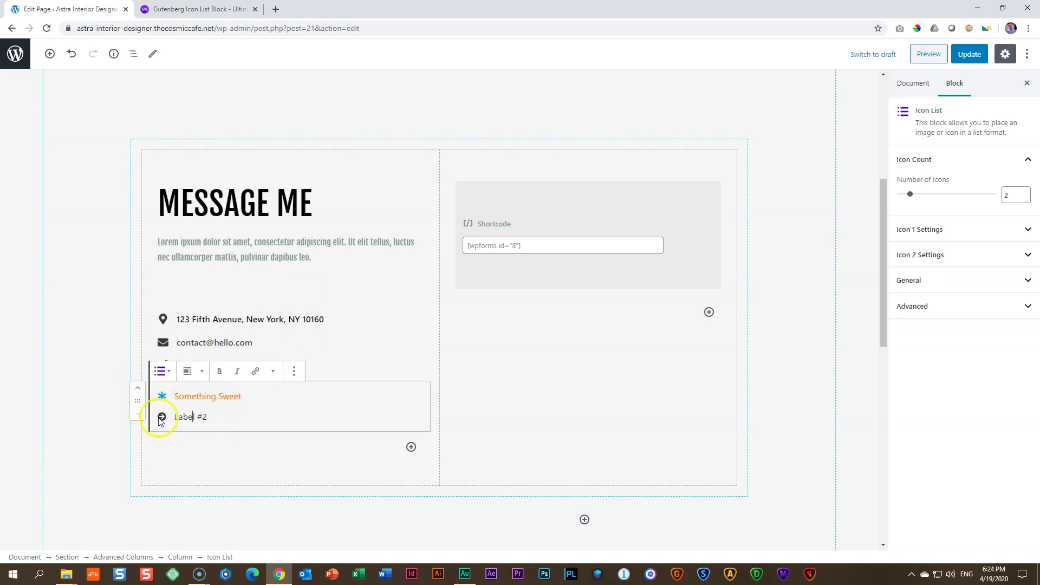
pyautogui.tripleClick(190, 415)
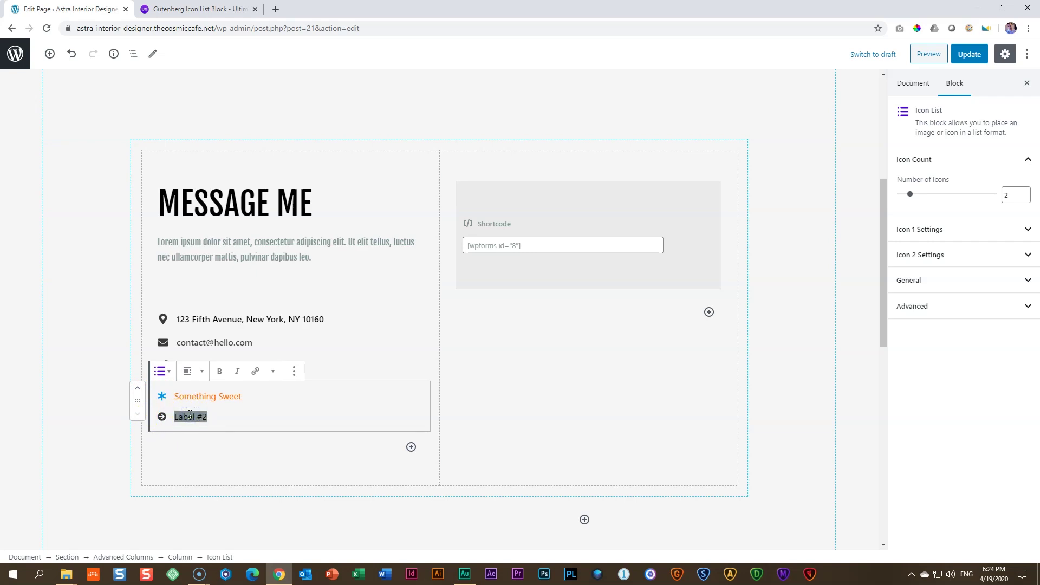
pyautogui.write('Extra Work')
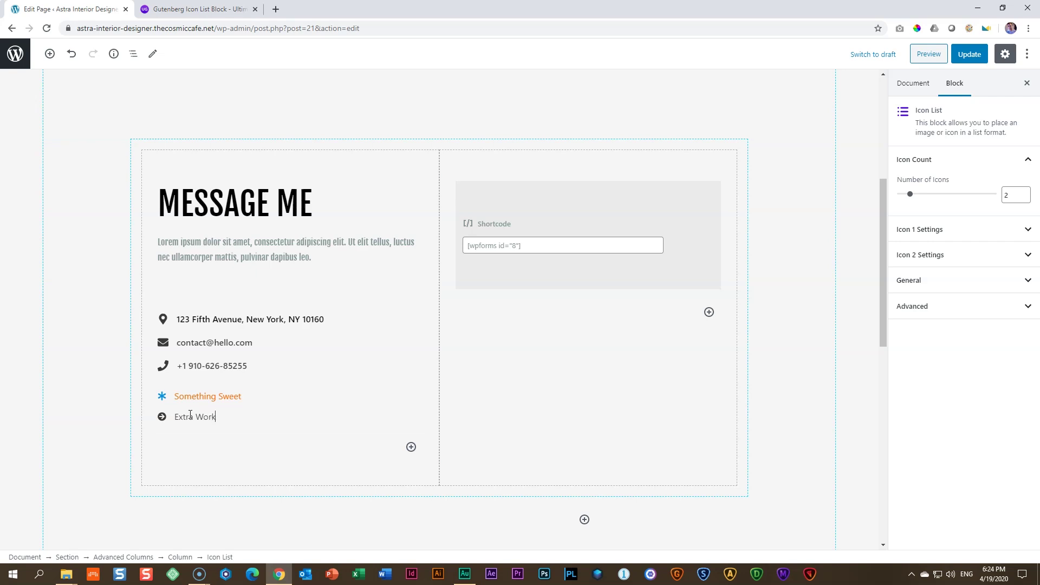
# Replace the Extra Work item's arrow icon with the asterisk icon
pyautogui.click(934, 255)
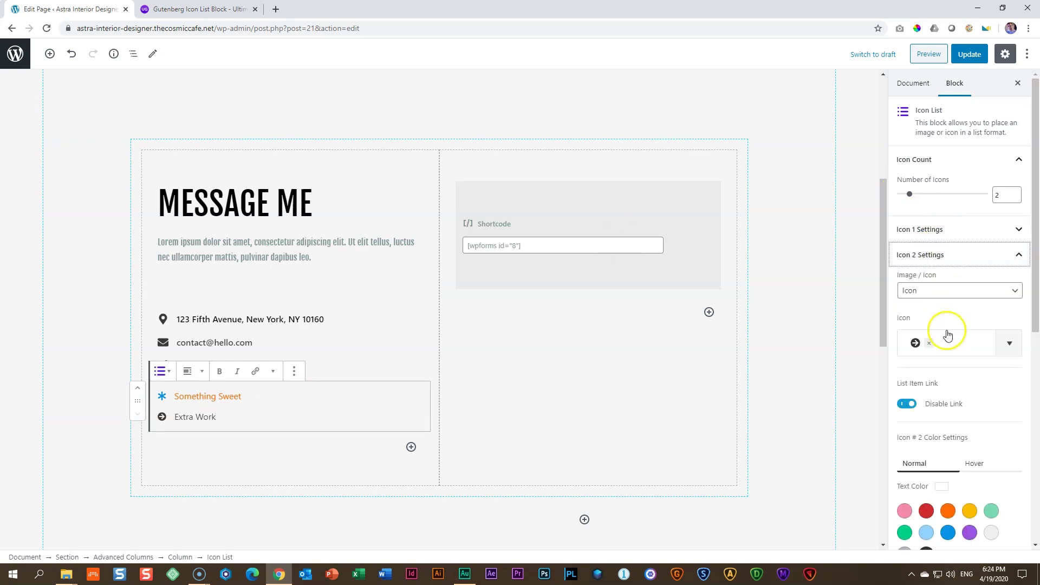
pyautogui.click(929, 343)
pyautogui.click(1005, 344)
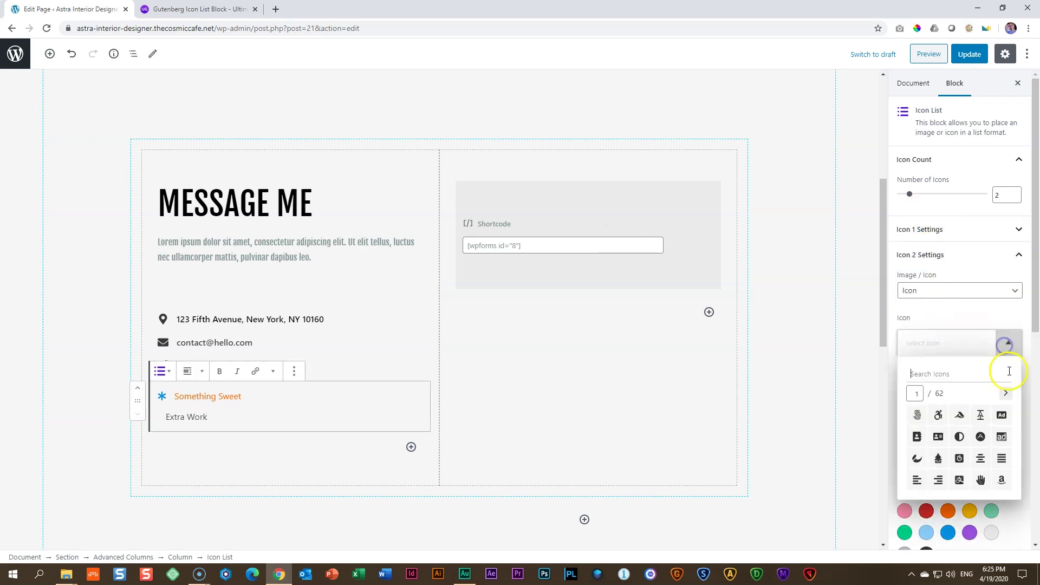
pyautogui.click(1005, 393)
pyautogui.click(1005, 393)
pyautogui.click(1004, 394)
pyautogui.click(981, 415)
pyautogui.click(1007, 351)
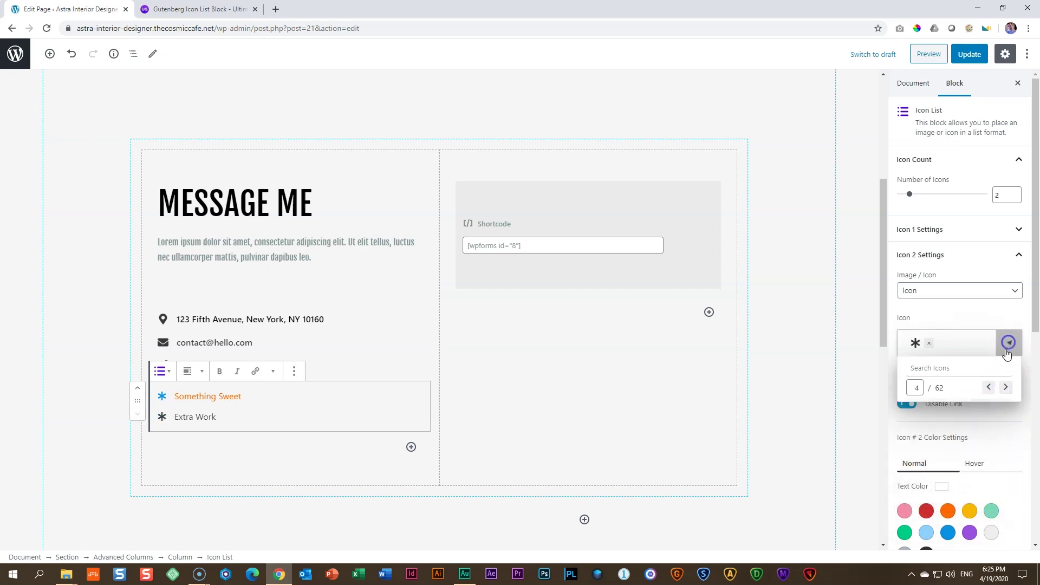
# Make the Extra Work label orange and its asterisk icon blue
pyautogui.scroll(-3, 994, 379)
pyautogui.click(948, 348)
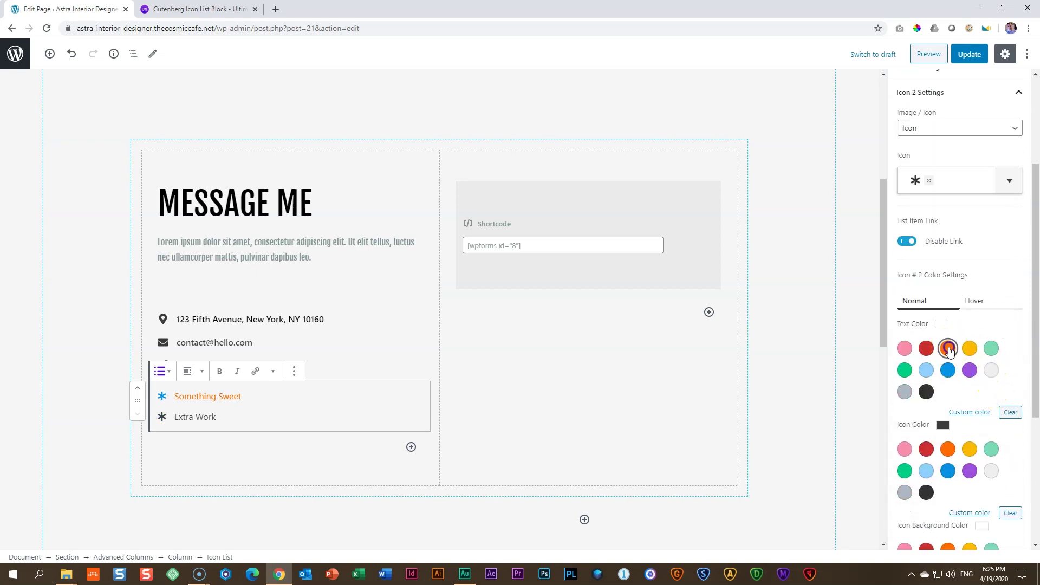
pyautogui.click(948, 470)
pyautogui.scroll(5, 975, 356)
pyautogui.click(976, 256)
pyautogui.click(923, 211)
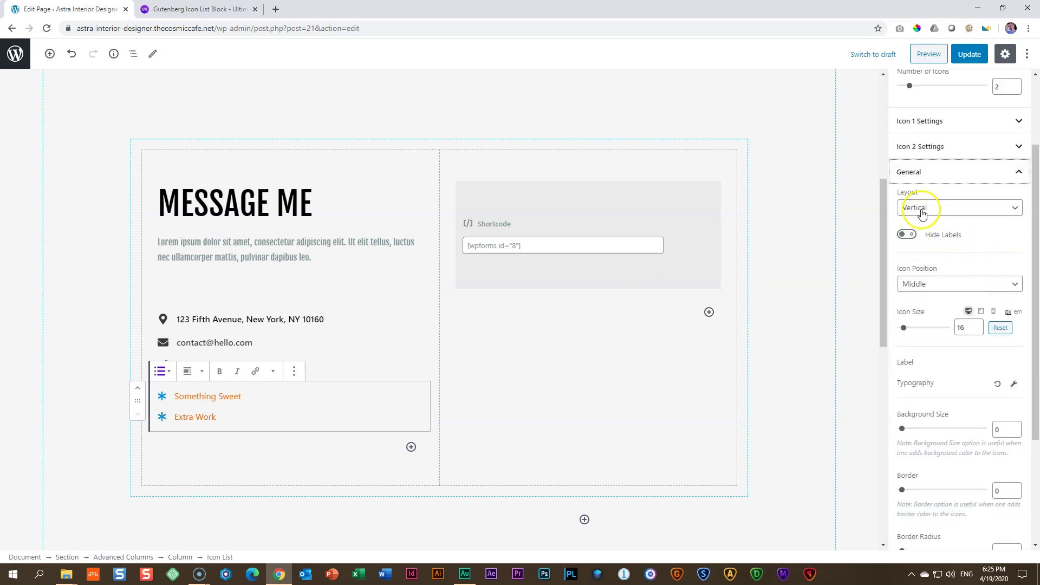
pyautogui.click(924, 223)
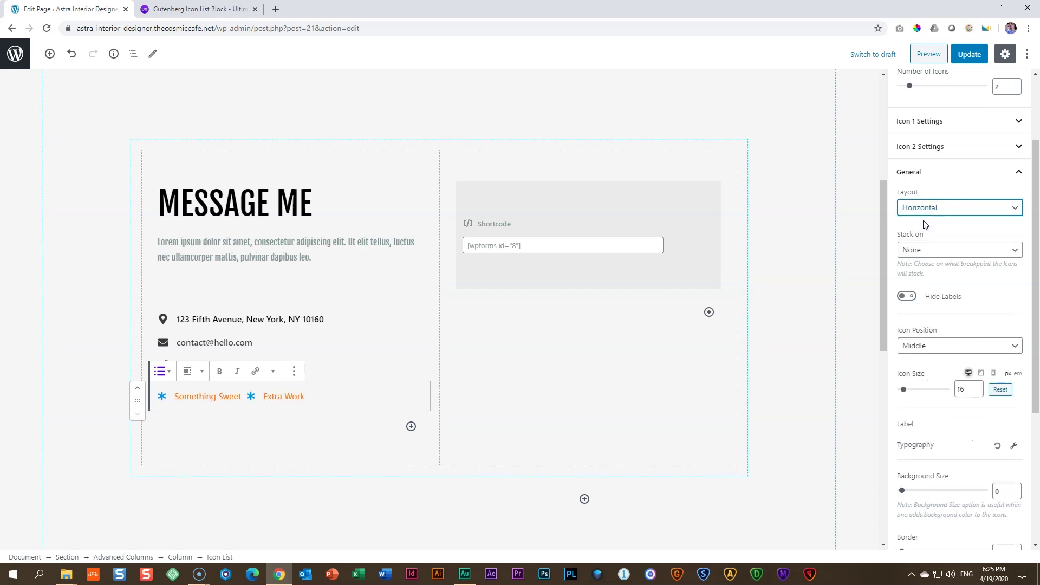
pyautogui.click(921, 211)
pyautogui.click(921, 233)
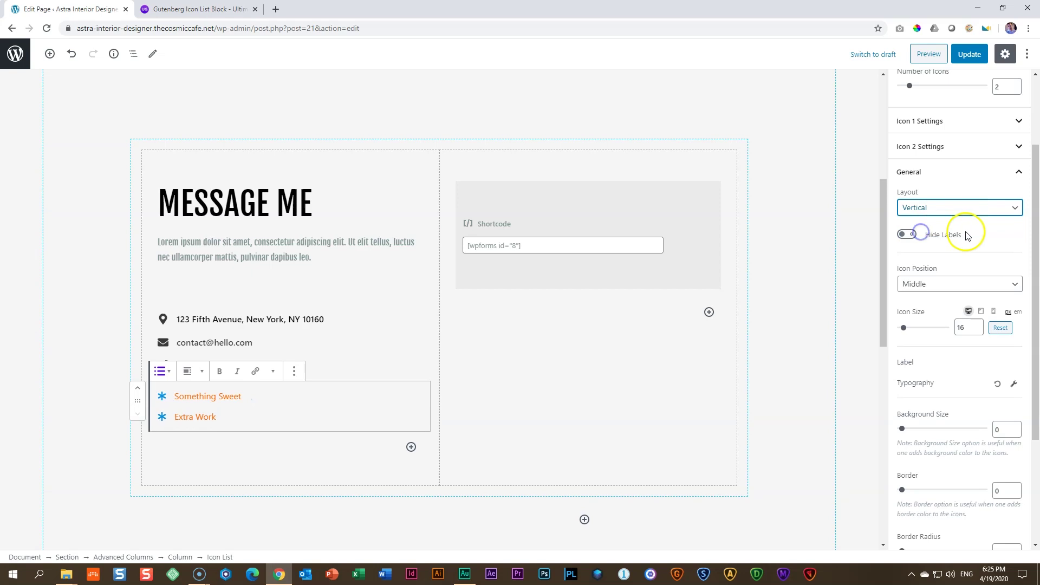
pyautogui.click(908, 234)
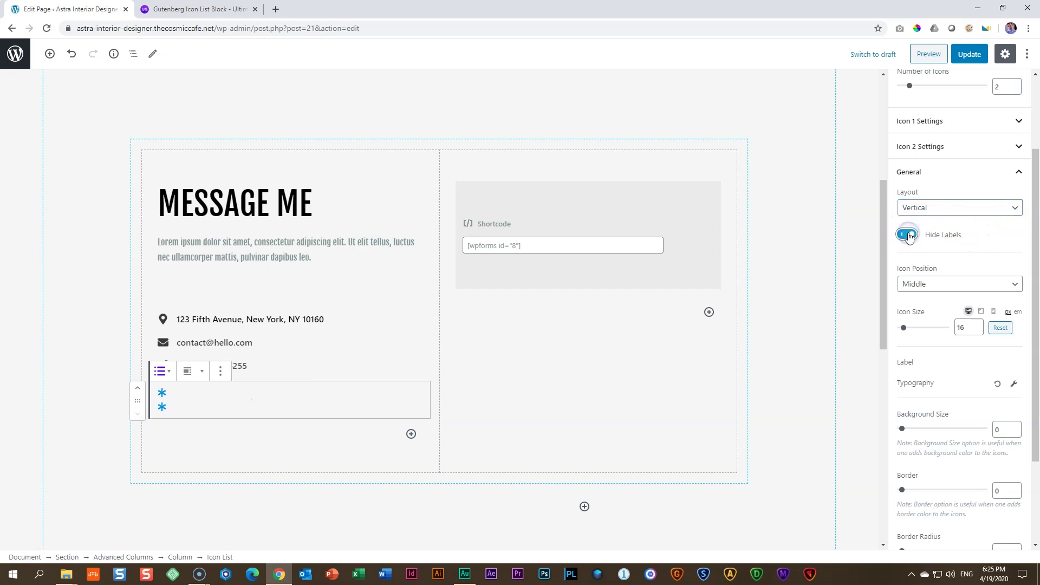
pyautogui.click(909, 235)
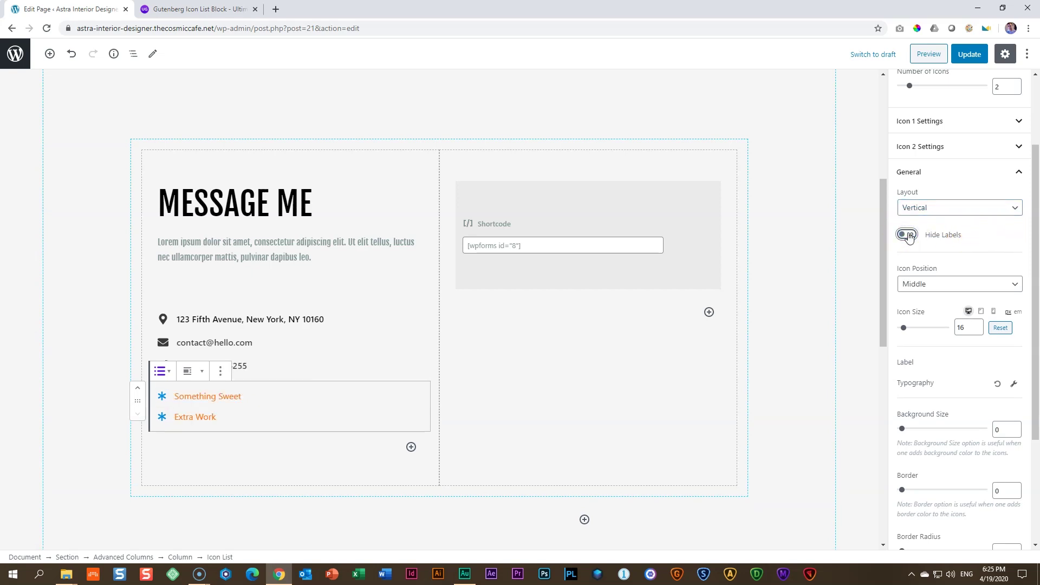
# Enlarge the icon size to 38 and the label font size to 31.5
pyautogui.moveTo(904, 329)
pyautogui.mouseDown()
pyautogui.moveTo(917, 331)
pyautogui.moveTo(905, 329)
pyautogui.mouseUp()
pyautogui.click(1014, 384)
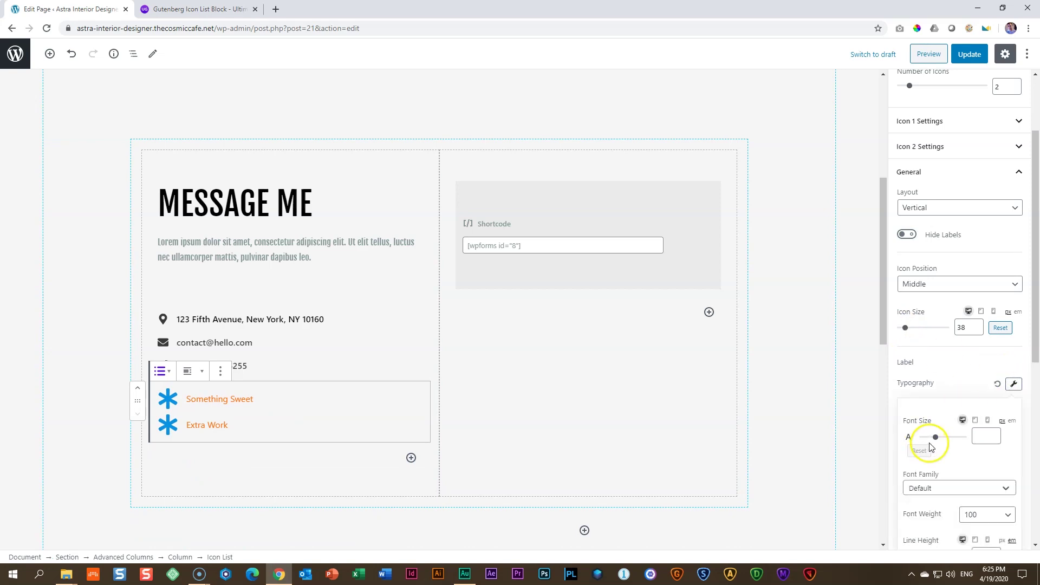
pyautogui.moveTo(924, 439); pyautogui.dragTo(938, 443)
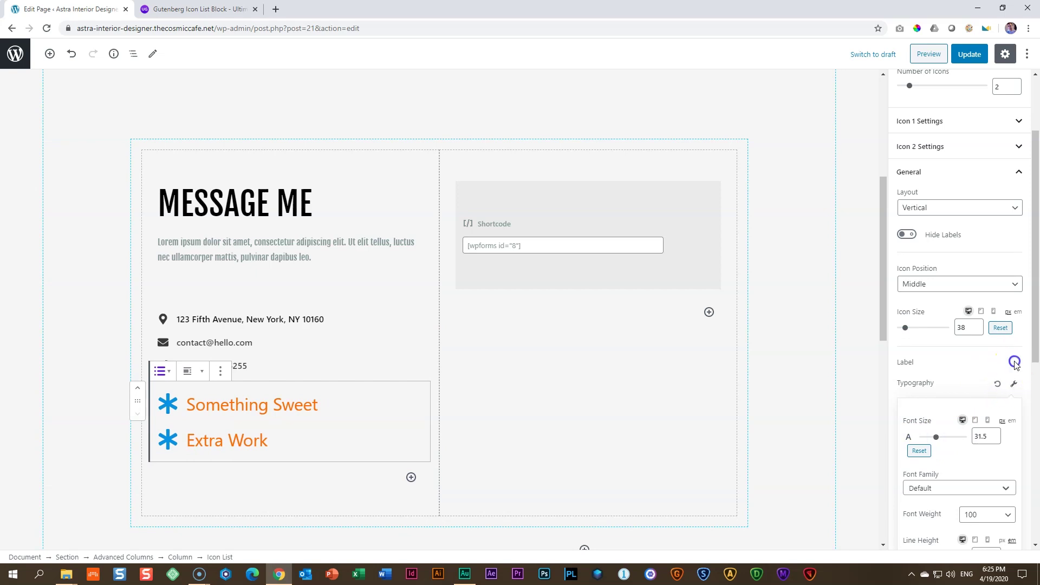
pyautogui.click(1015, 384)
# Set the gap between items to 11 and the icon-label gap to 21
pyautogui.scroll(-3, 1013, 387)
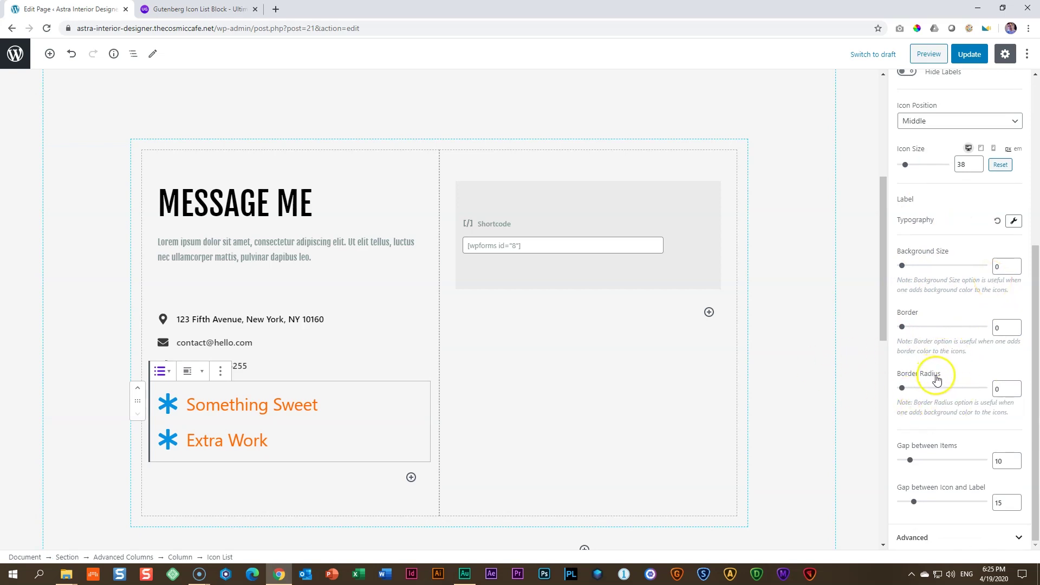
pyautogui.moveTo(913, 462)
pyautogui.mouseDown()
pyautogui.moveTo(942, 459)
pyautogui.moveTo(900, 464)
pyautogui.moveTo(910, 461)
pyautogui.mouseUp()
pyautogui.moveTo(914, 502)
pyautogui.mouseDown()
pyautogui.moveTo(930, 501)
pyautogui.moveTo(920, 502)
pyautogui.mouseUp()
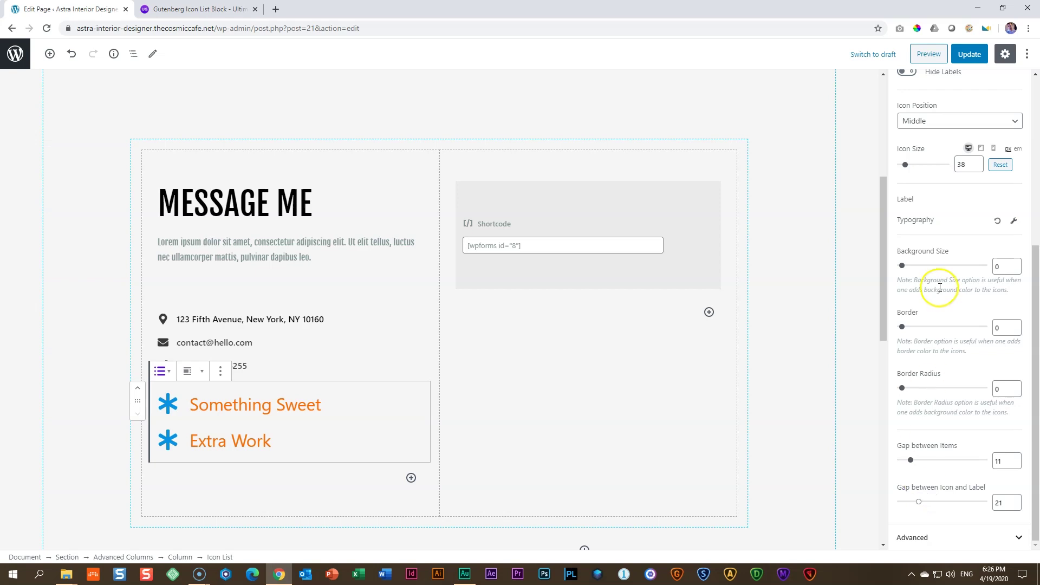
pyautogui.scroll(4, 941, 289)
pyautogui.scroll(1, 940, 289)
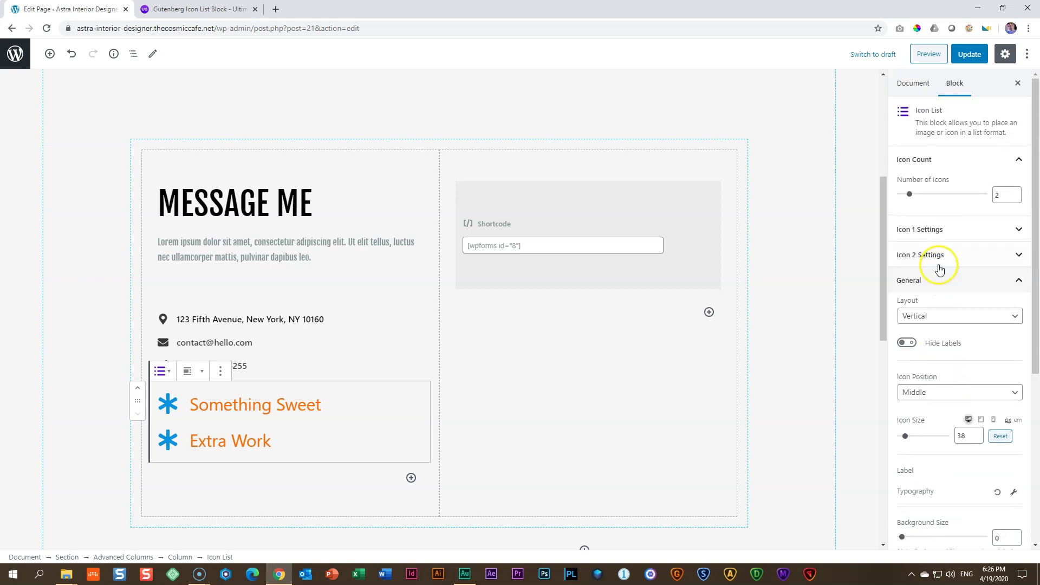
# Return to the Gutenberg Icon List Block demo tab at the Health Care Services example
pyautogui.click(938, 281)
pyautogui.click(217, 10)
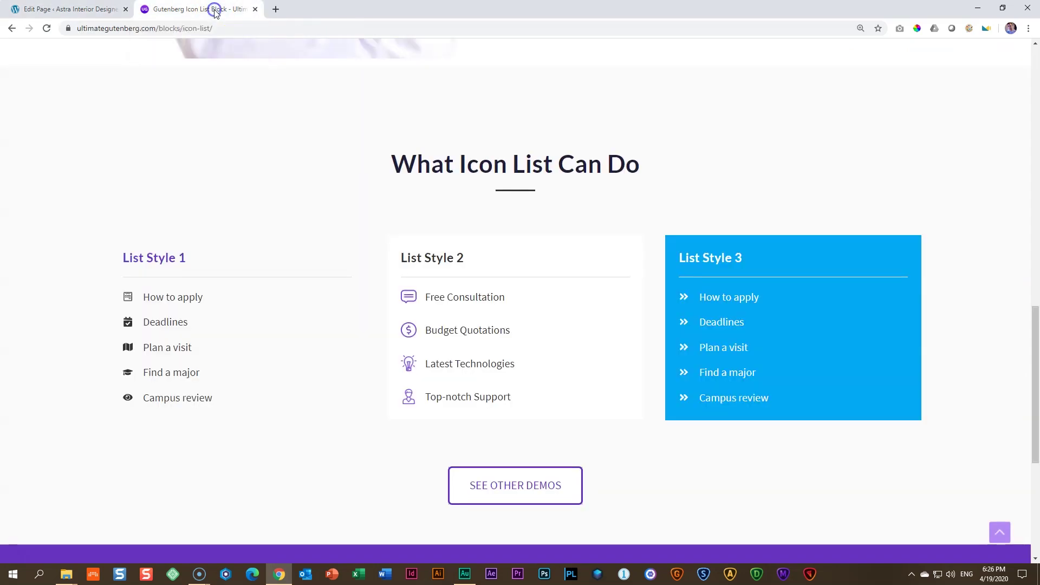
pyautogui.scroll(3, 379, 296)
pyautogui.scroll(5, 383, 301)
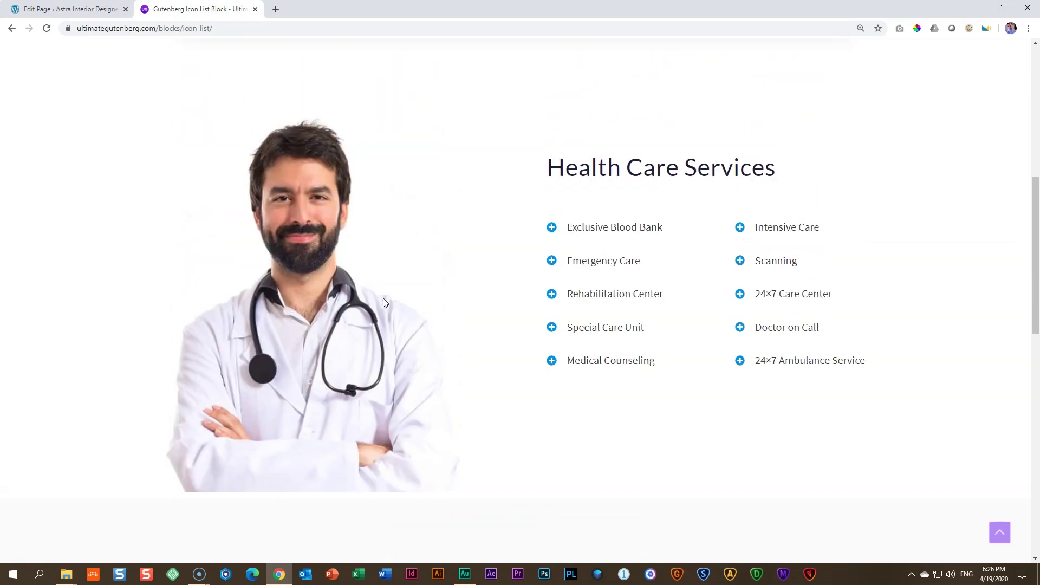